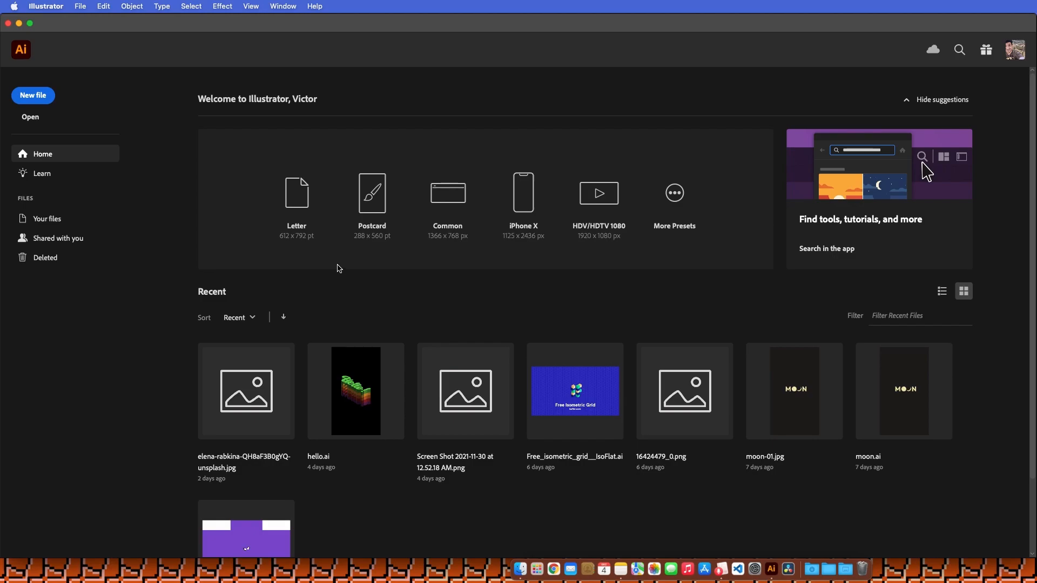
Step: Create a new 1920 x 1080 px document with RGB color mode and High (300 ppi) raster effects
click(76, 3)
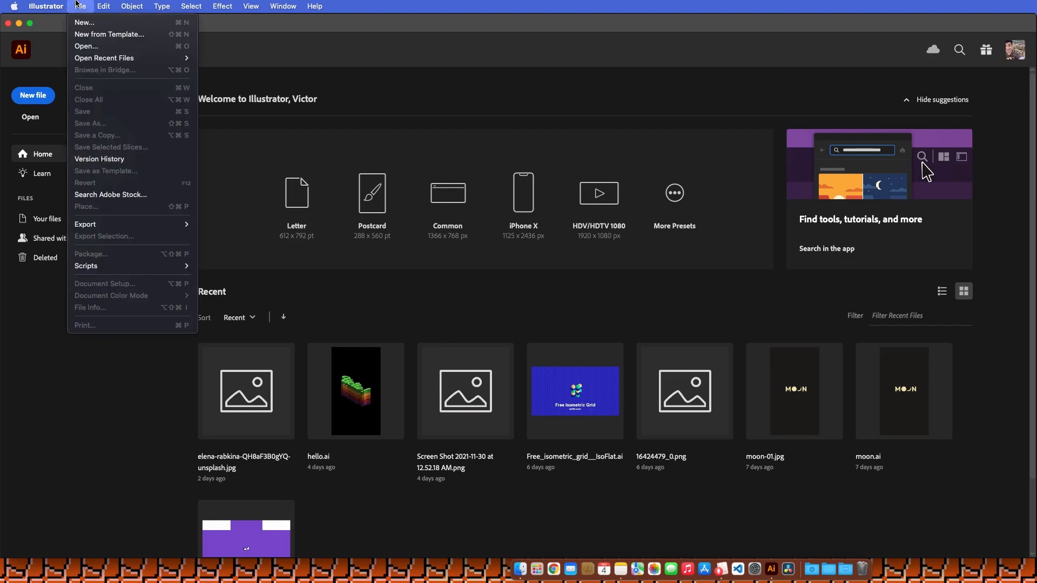
click(93, 24)
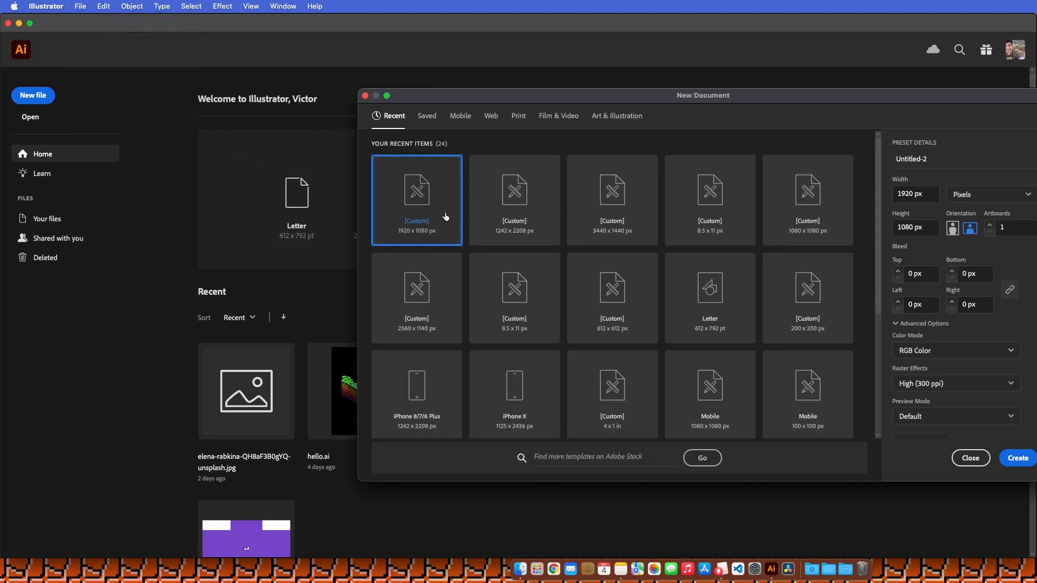
drag(530, 90, 288, 113)
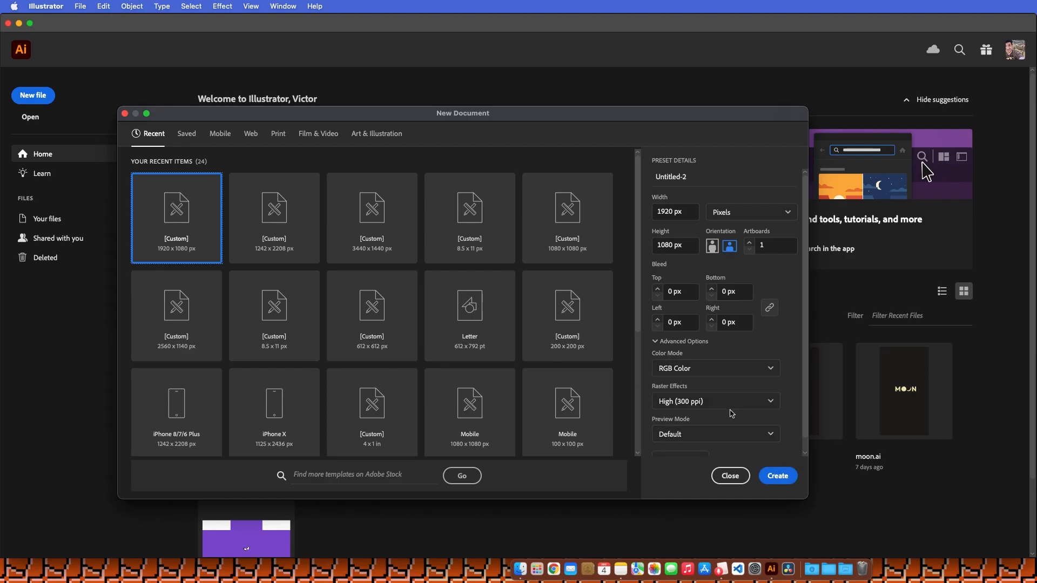
scroll(731, 414, down, 1)
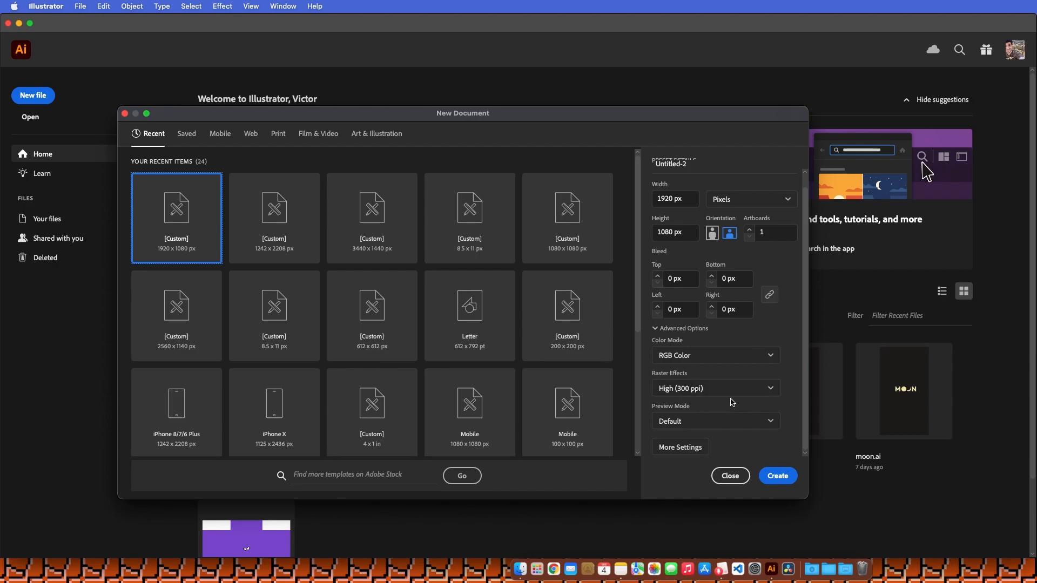
click(780, 478)
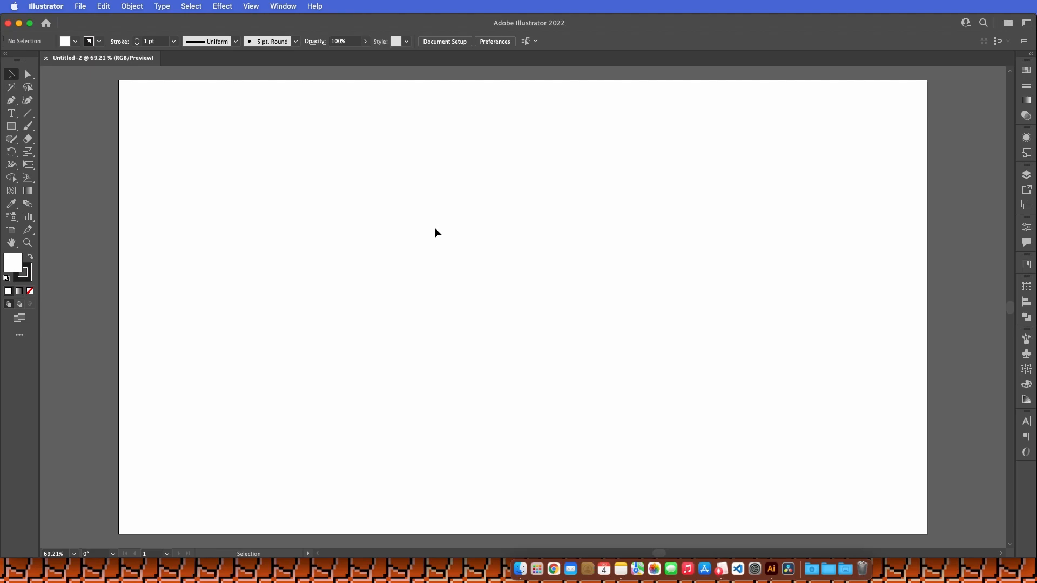
Step: View the Retro Apple palette in Chrome, and back in Illustrator draw a strokeless square of about 70.5 px in the artboard's upper left
click(554, 569)
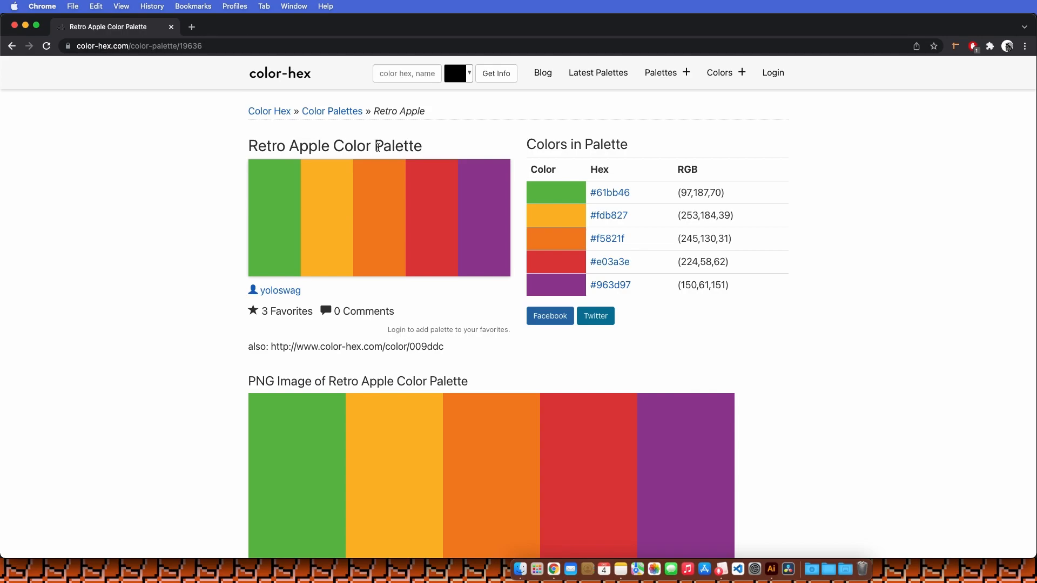
key(super+Tab)
key(m)
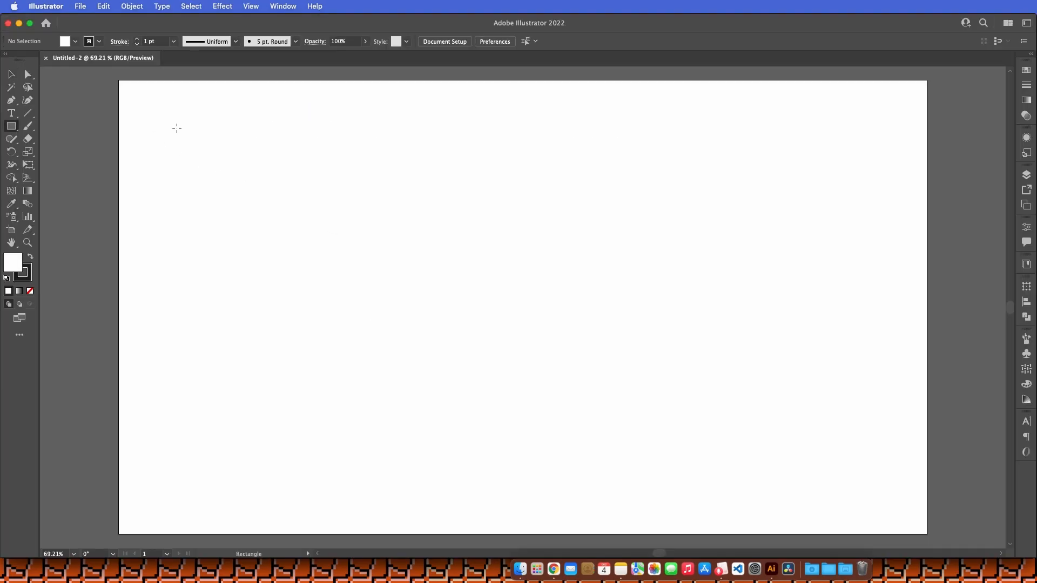
drag(234, 130, 264, 161)
click(26, 275)
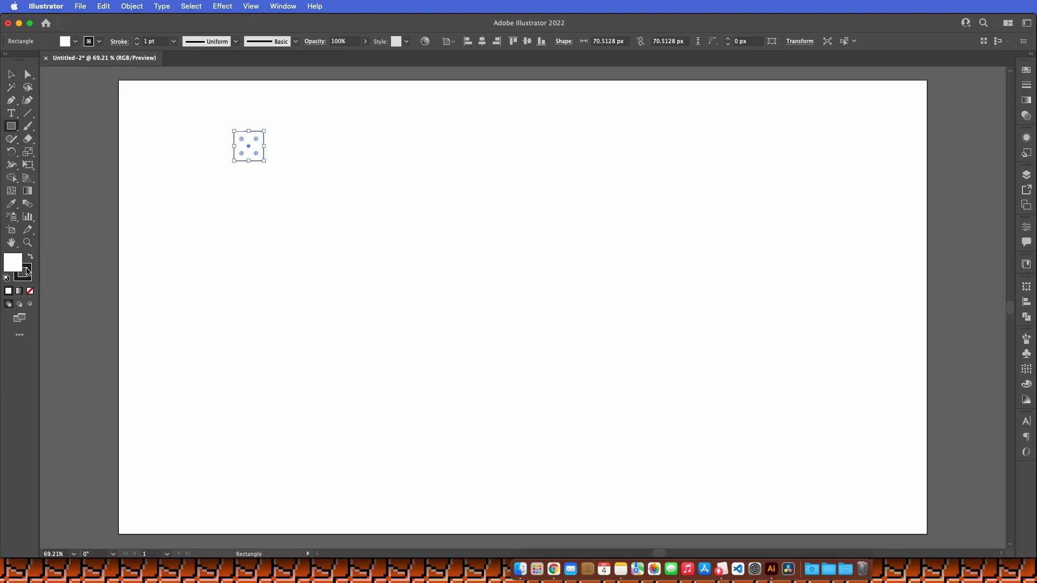
click(30, 291)
Step: Fill the square with the palette's green, hex 61bb46, and deselect it
click(14, 265)
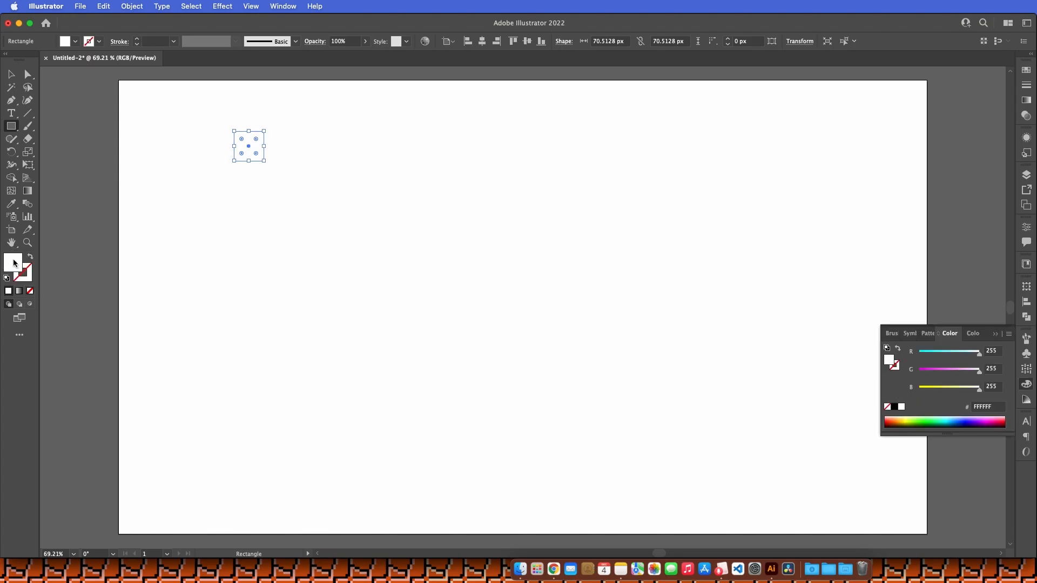
double_click(15, 263)
text(61bb46)
key(Return)
key(super+Tab)
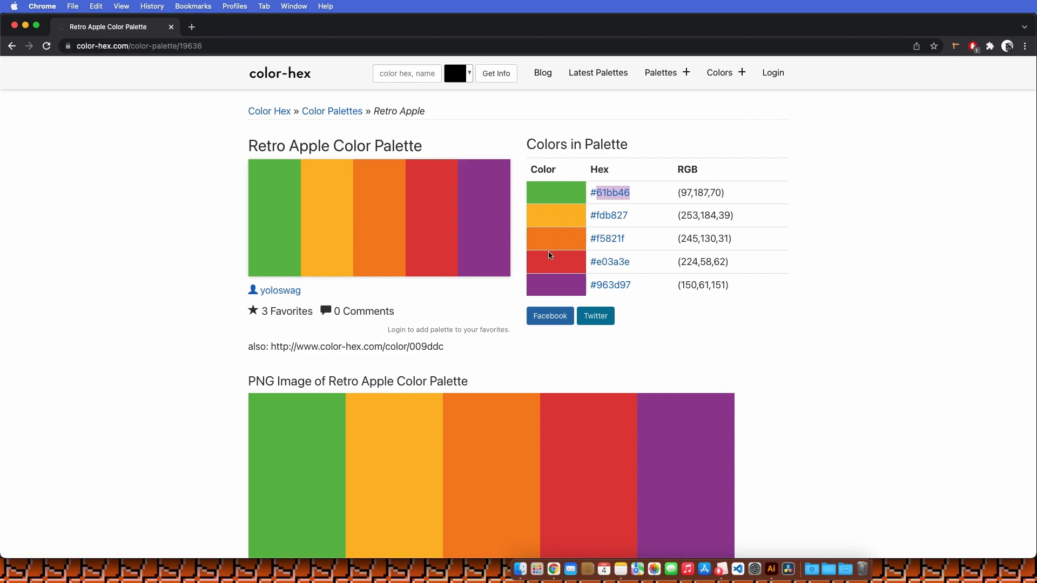
key(super+Tab)
click(358, 182)
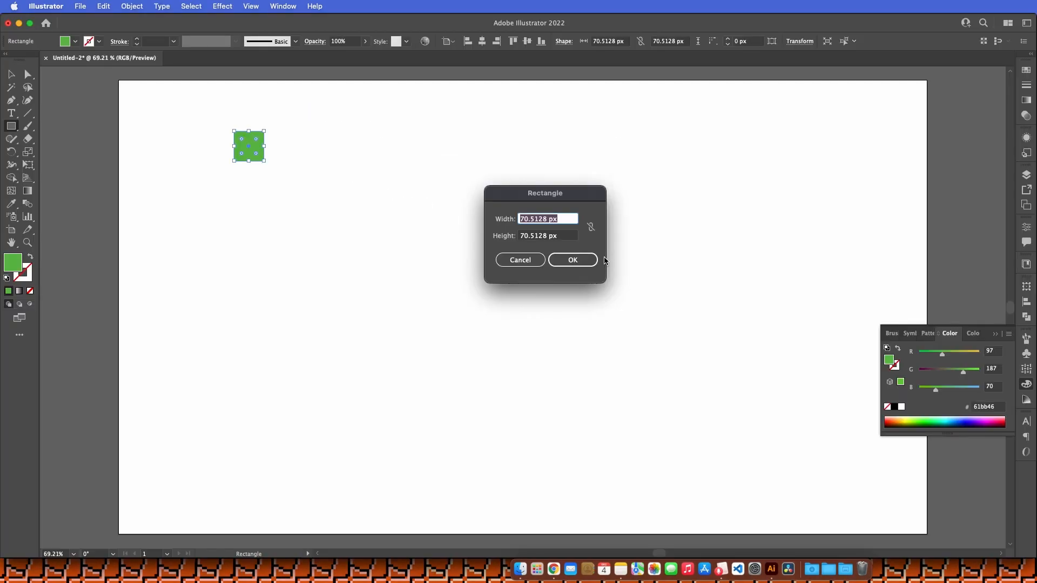
click(527, 258)
key(v)
click(400, 201)
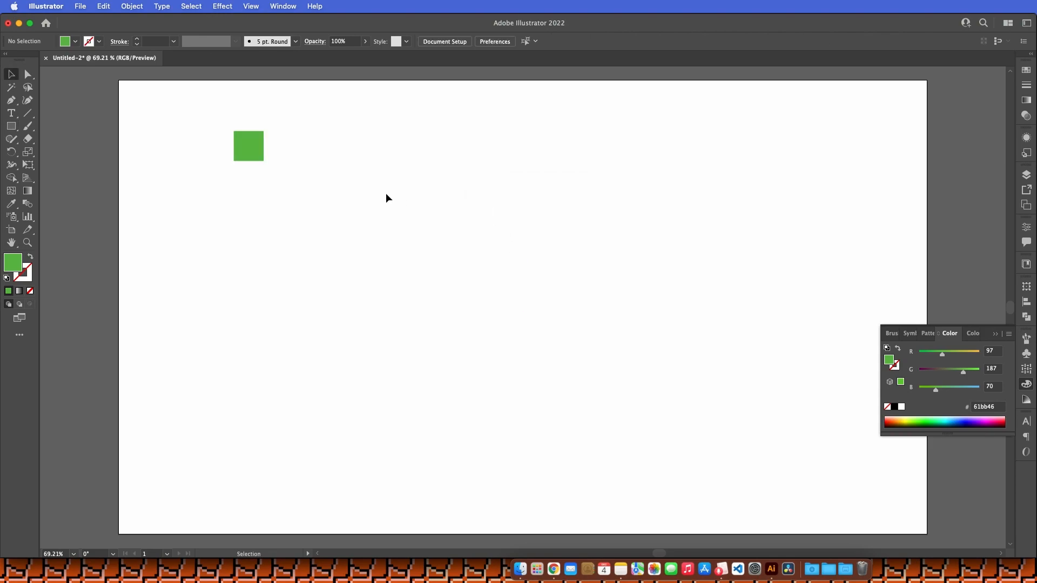
Step: Duplicate the green square four times to its right to form an evenly spaced row of five
click(250, 154)
drag(249, 153, 290, 153)
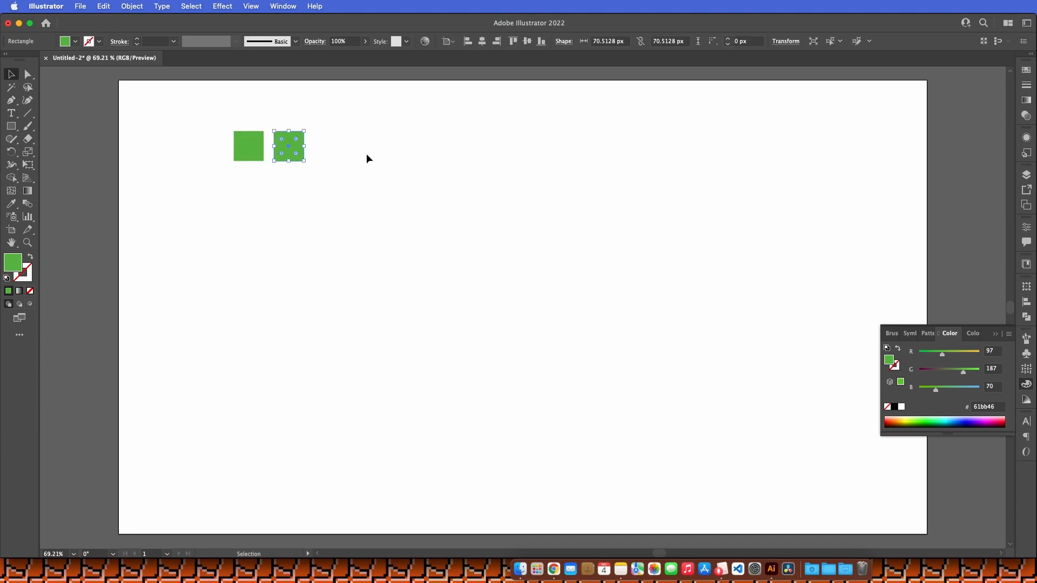
key(super+d)
key(super+d)
key(super+d)
Step: Move the whole row of five squares to the horizontal center of the artboard, near its upper edge
click(259, 193)
drag(209, 160, 562, 205)
drag(411, 155, 606, 162)
click(544, 224)
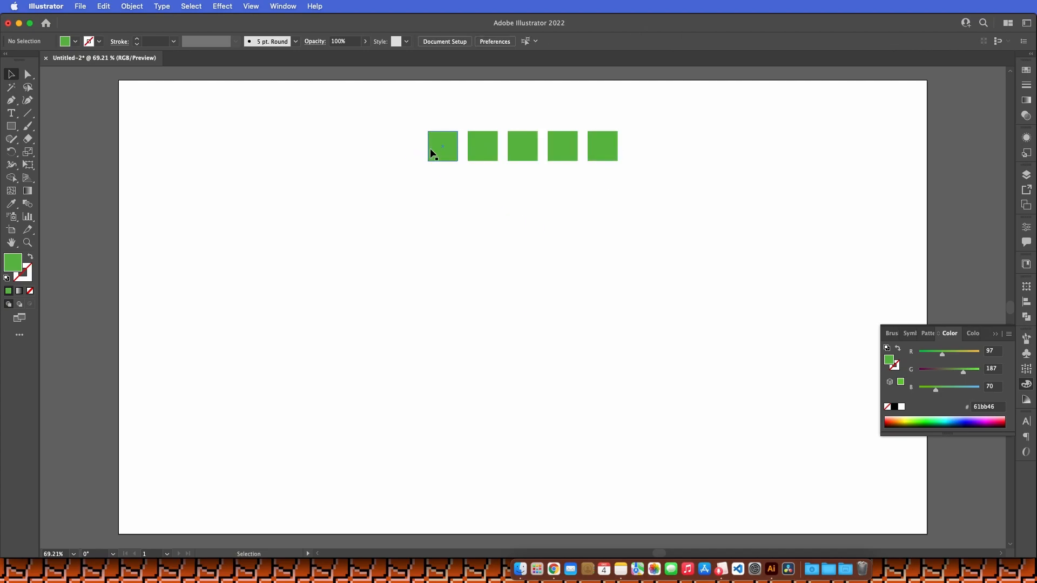
Step: Copy the yellow hex code fdb827 from the palette page in Chrome and fill the second square with it in Illustrator
key(super+Tab)
drag(645, 220, 596, 214)
key(super+c)
key(super+Tab)
click(488, 145)
double_click(18, 265)
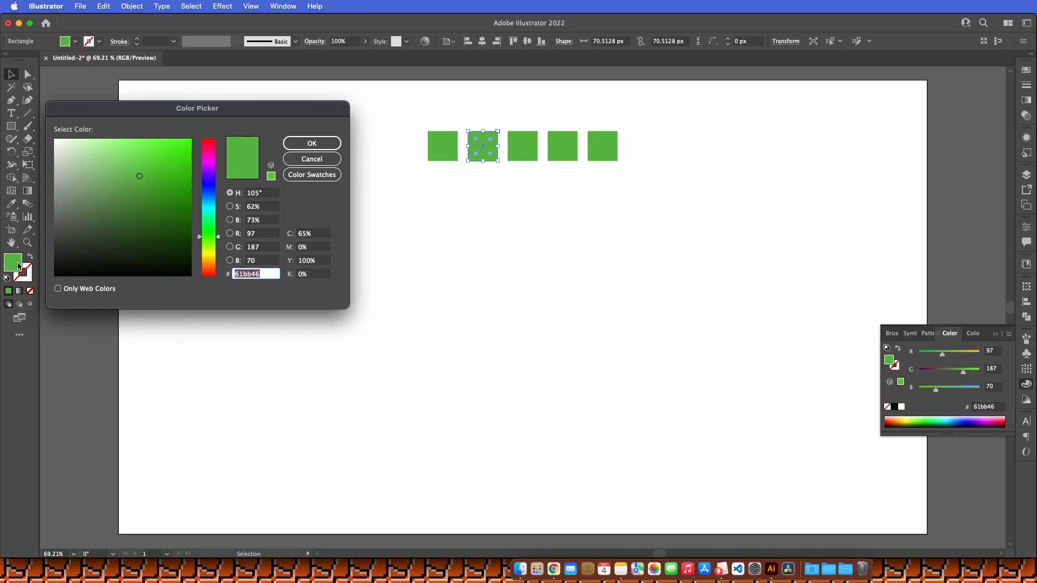
key(super+v)
key(Return)
Step: Copy the orange hex code f5821f from the palette page in Chrome and fill the third square with it in Illustrator
key(super+Tab)
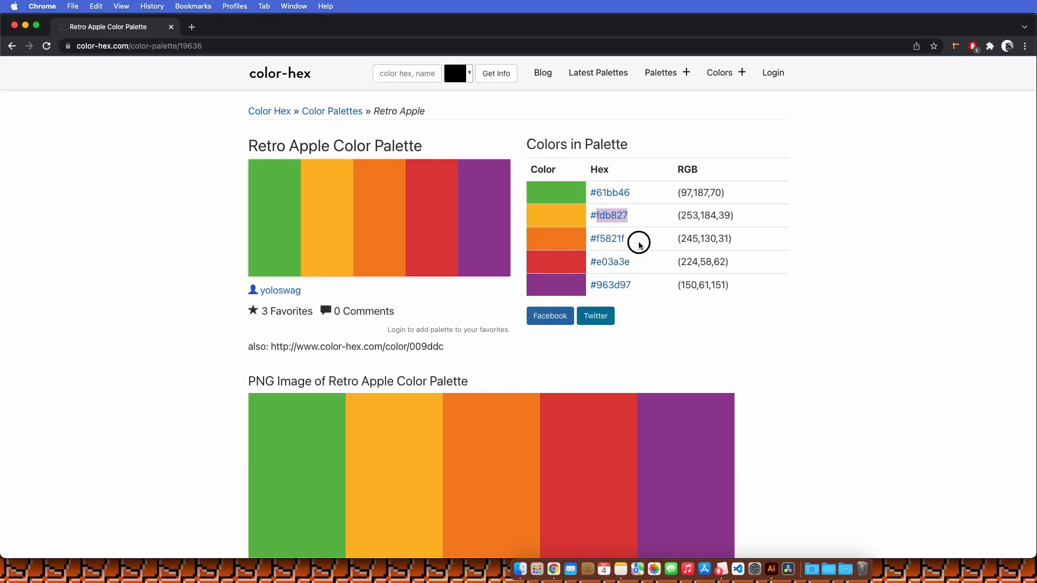
double_click(594, 239)
key(super+c)
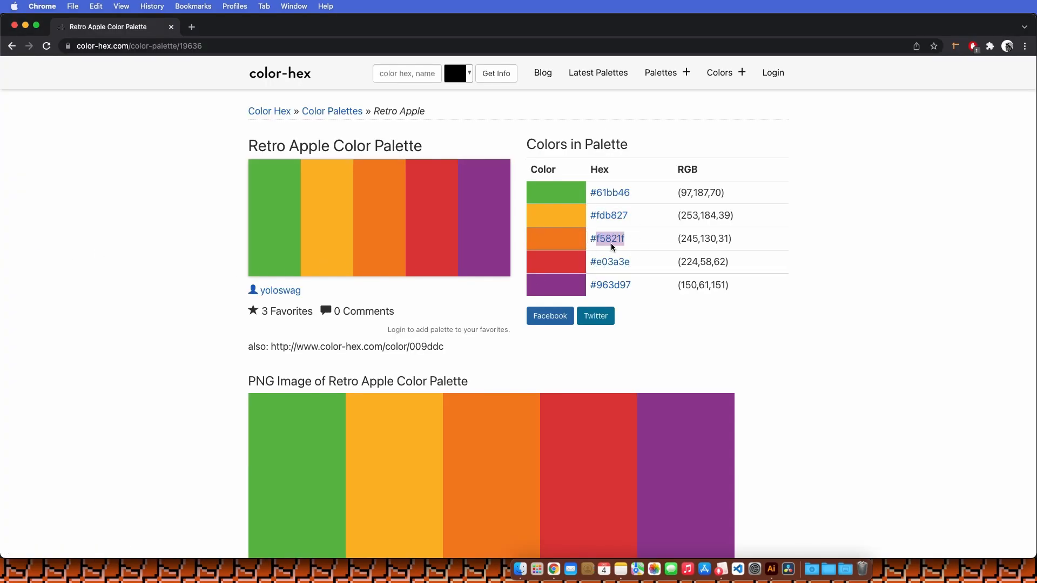
key(super+Tab)
click(527, 152)
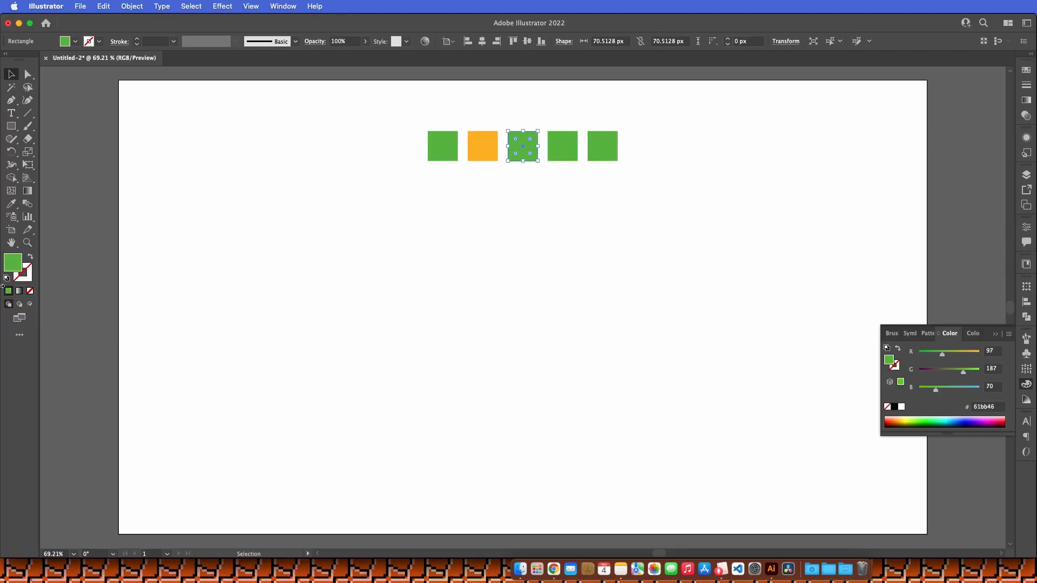
double_click(12, 263)
key(super+v)
key(Return)
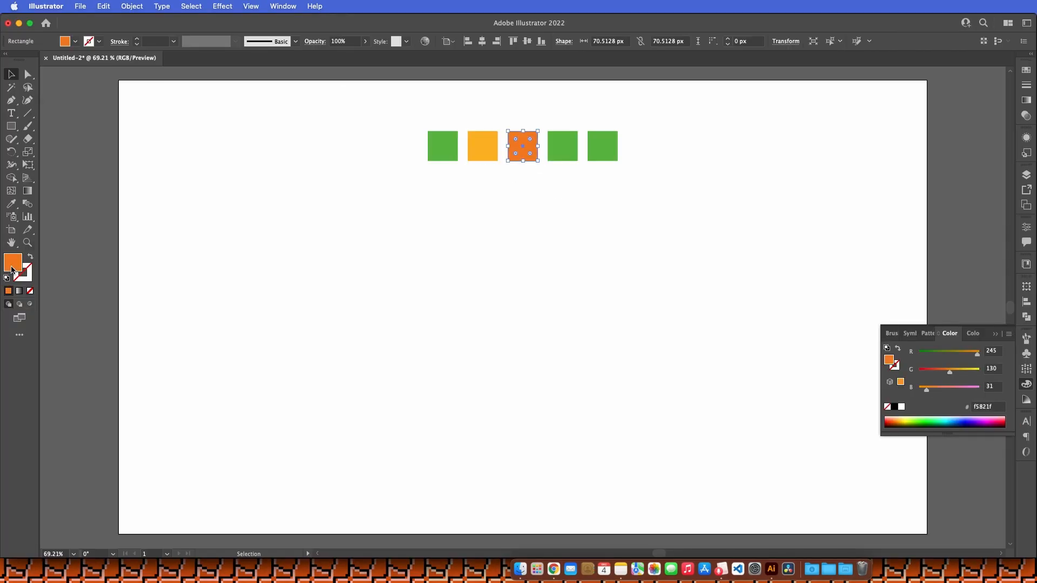
Step: Copy the red hex code e03a3e from the palette page in Chrome and fill the fourth square with it in Illustrator
key(super+Tab)
drag(636, 262, 596, 264)
key(super+c)
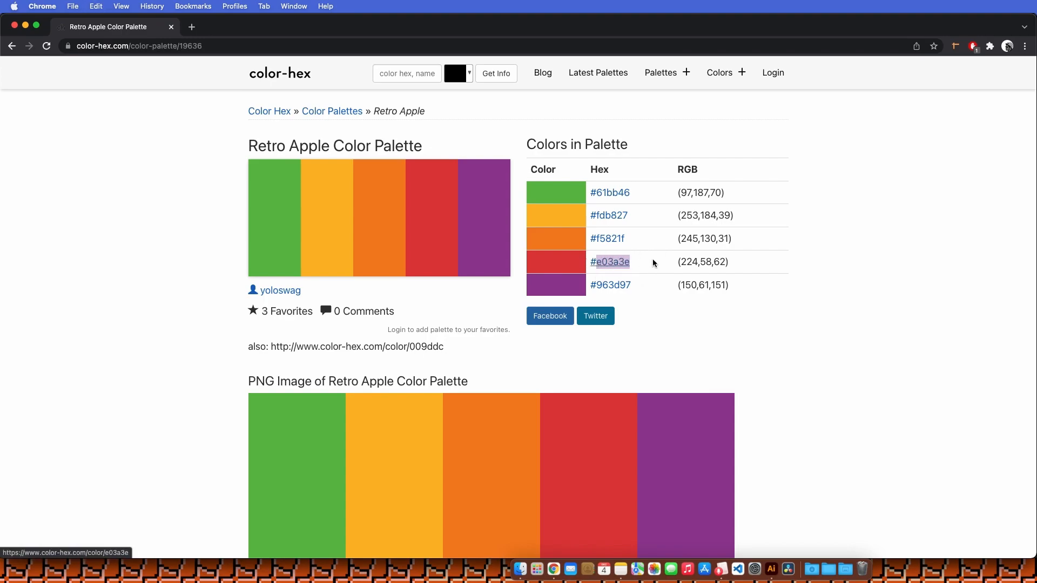
key(super+Tab)
click(570, 145)
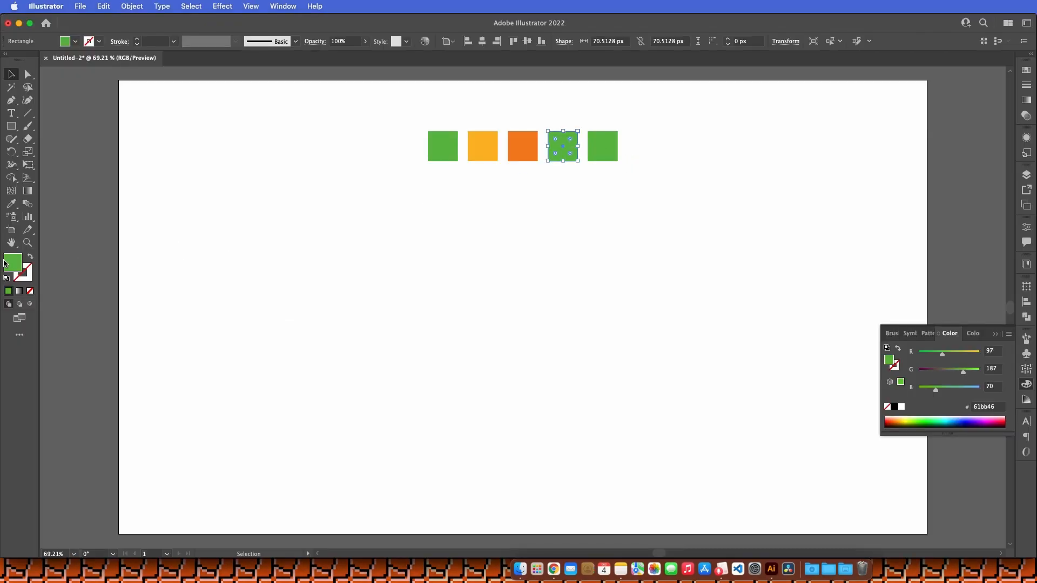
double_click(18, 264)
key(super+v)
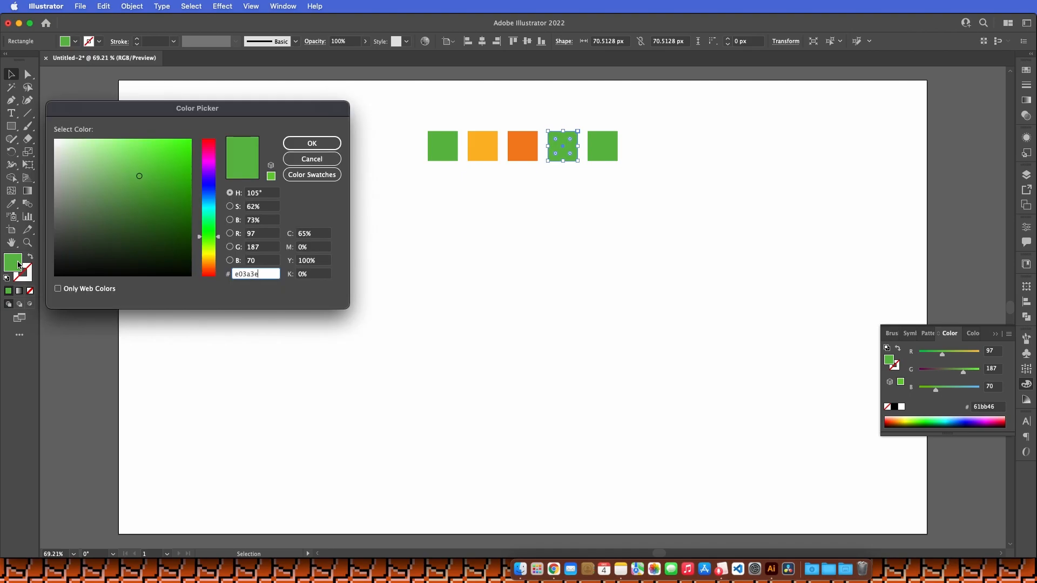
key(Return)
Step: Copy the purple hex code 963d97 from the palette page in Chrome and return to Illustrator
key(super+Tab)
drag(661, 285, 597, 285)
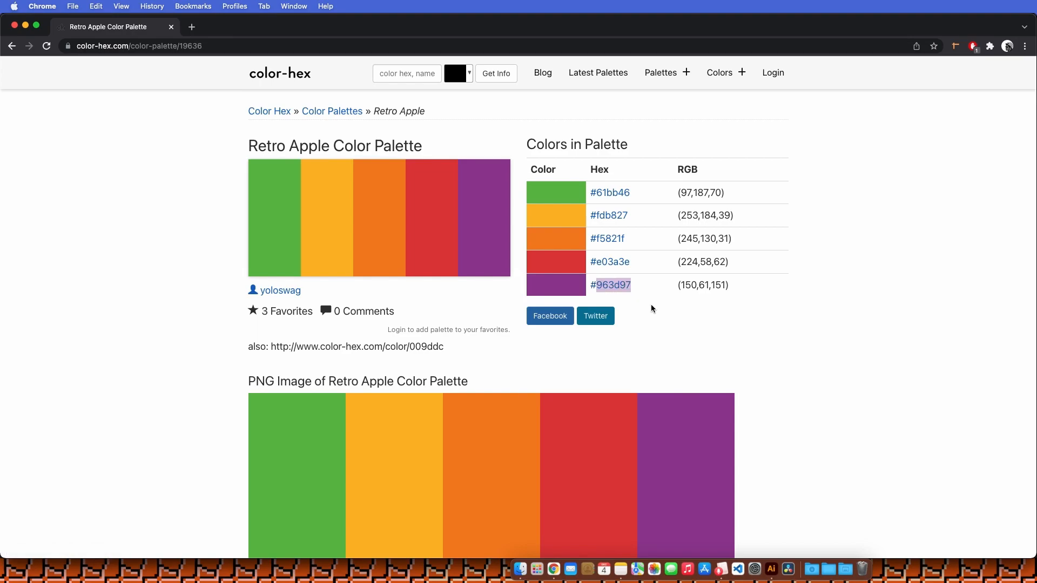
click(667, 301)
drag(637, 286, 597, 285)
key(super+c)
key(super+Tab)
click(531, 223)
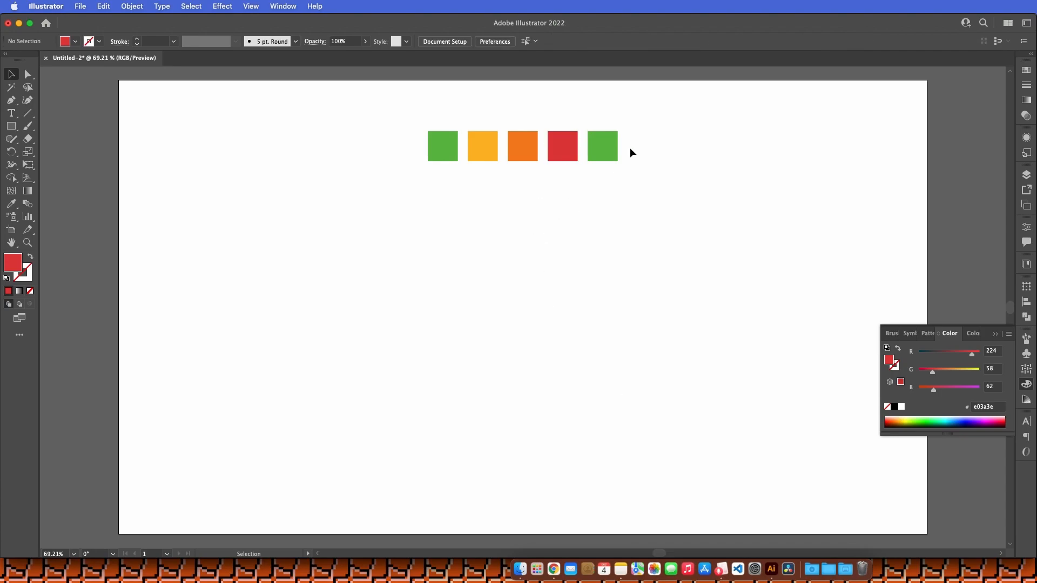
Step: Fill the fifth square with the copied purple, hex 963d97, and deselect it
click(601, 149)
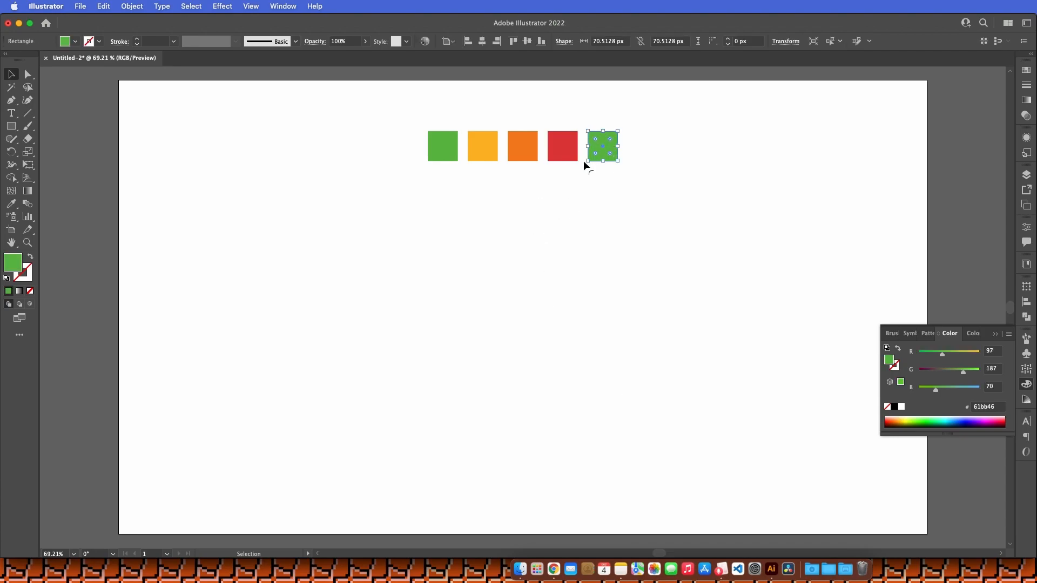
double_click(15, 263)
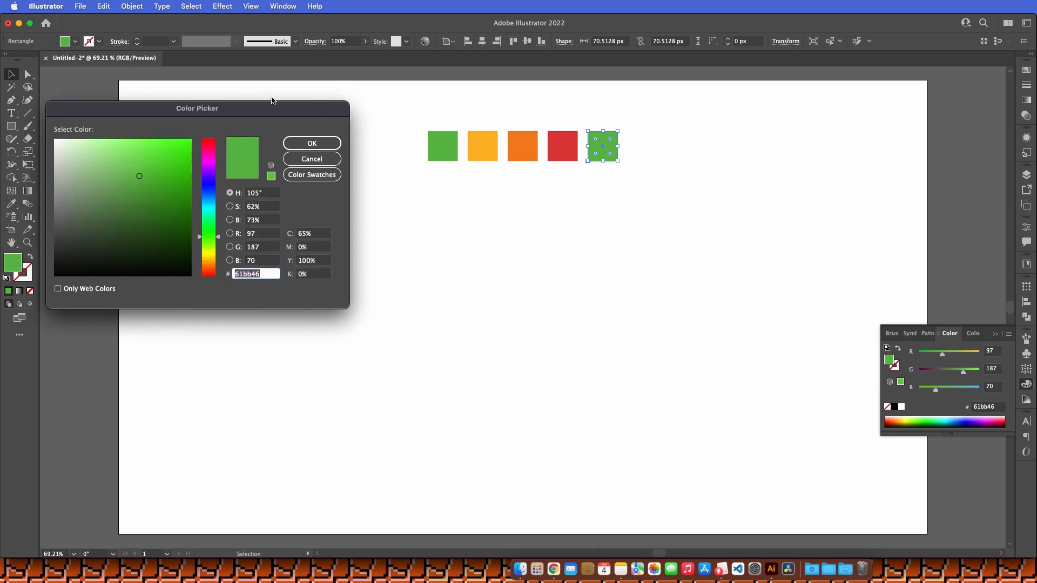
drag(263, 105, 594, 124)
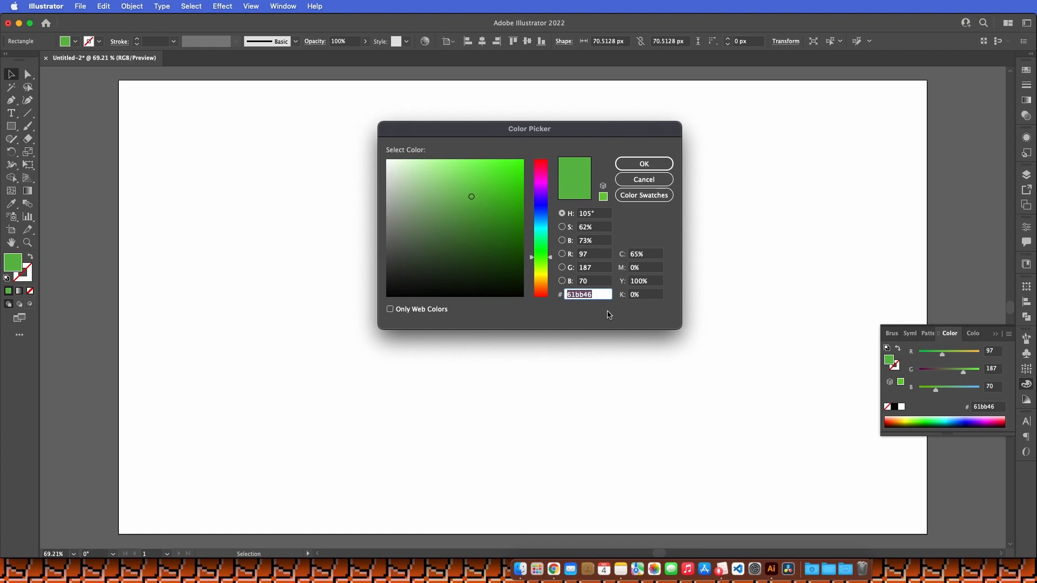
click(581, 295)
drag(595, 294, 557, 295)
key(super+v)
click(643, 164)
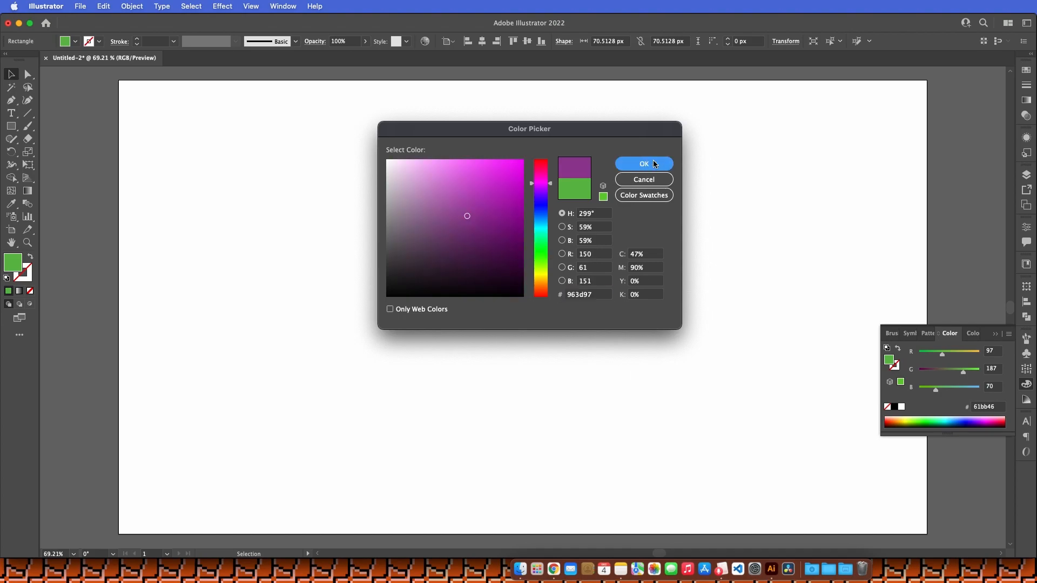
click(666, 180)
click(480, 227)
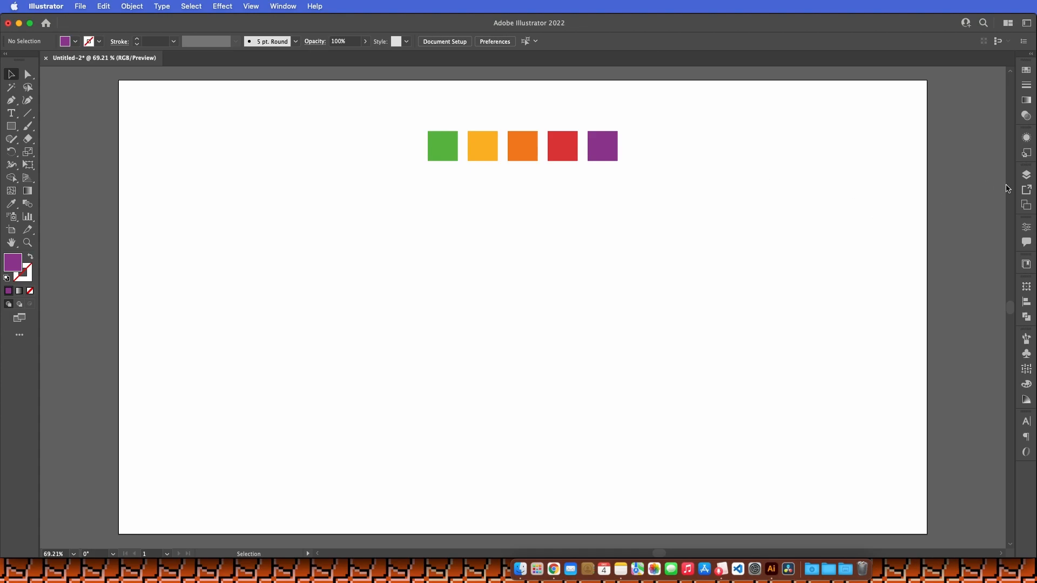
Step: Add two new layers above Layer 1
click(1026, 175)
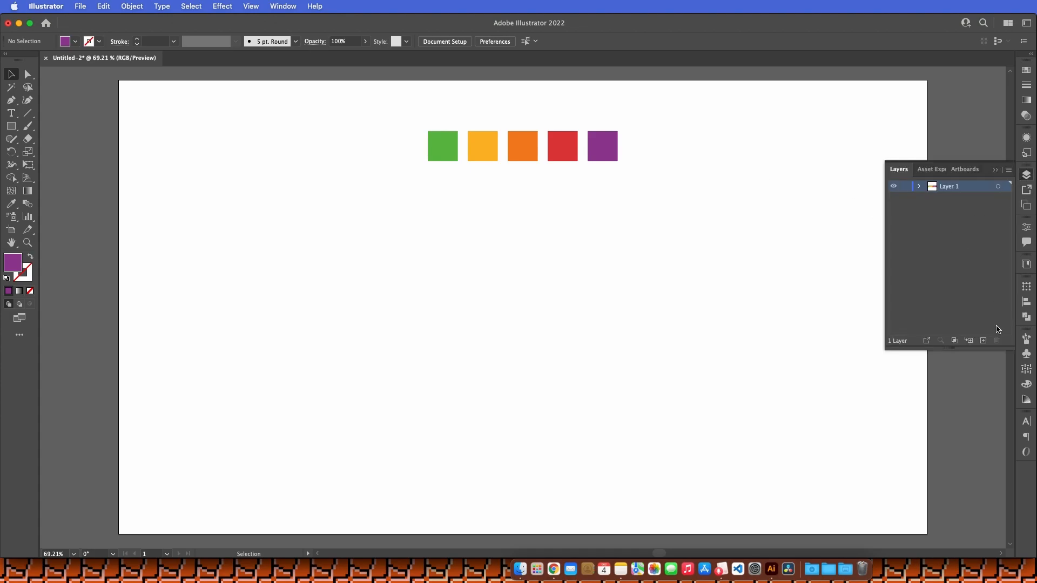
click(983, 340)
click(983, 340)
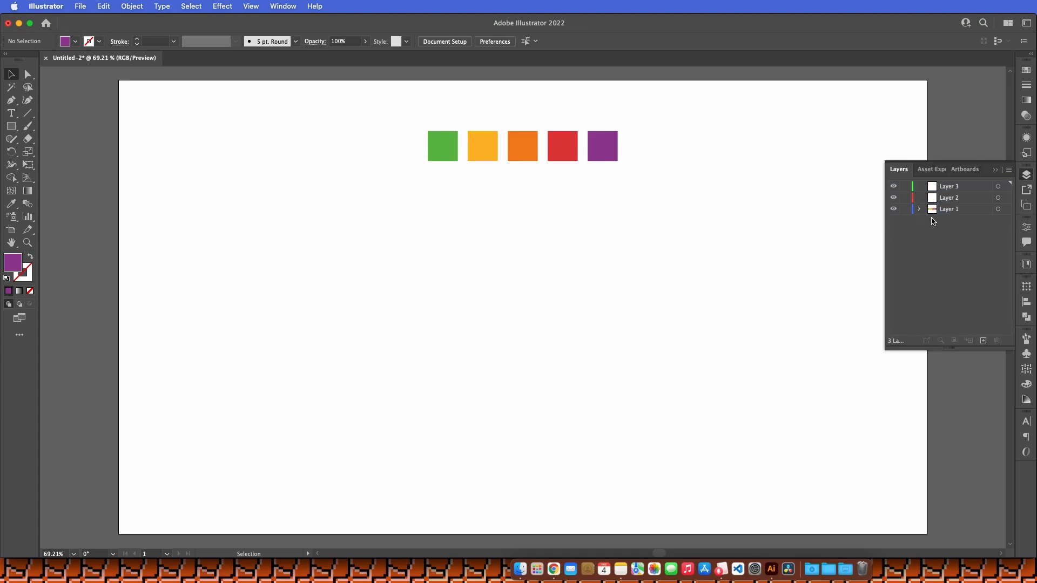
Step: Rename the topmost layer "colours" and move all five squares from Layer 1 onto it
double_click(950, 189)
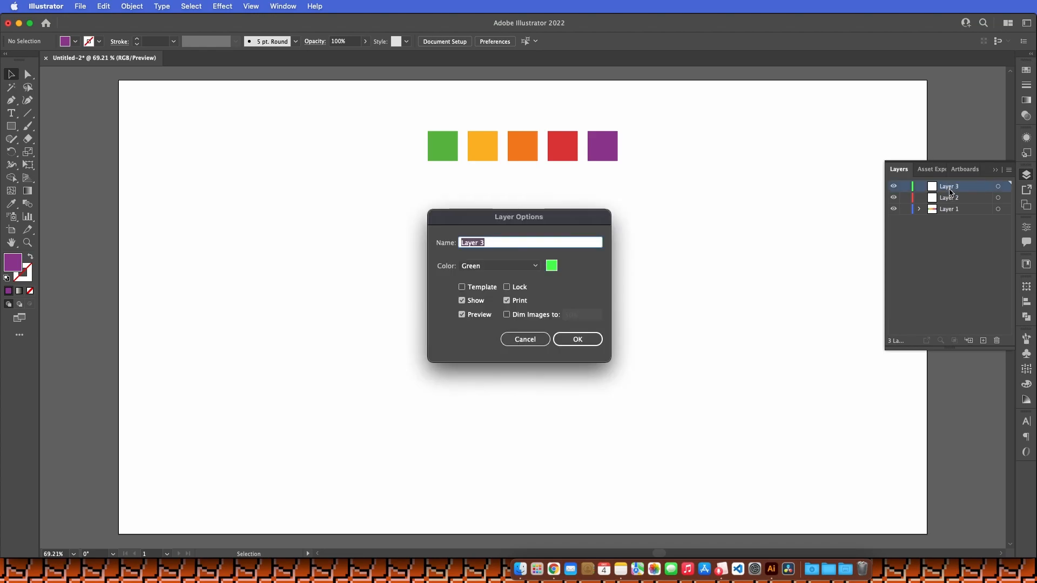
text(colours)
key(Return)
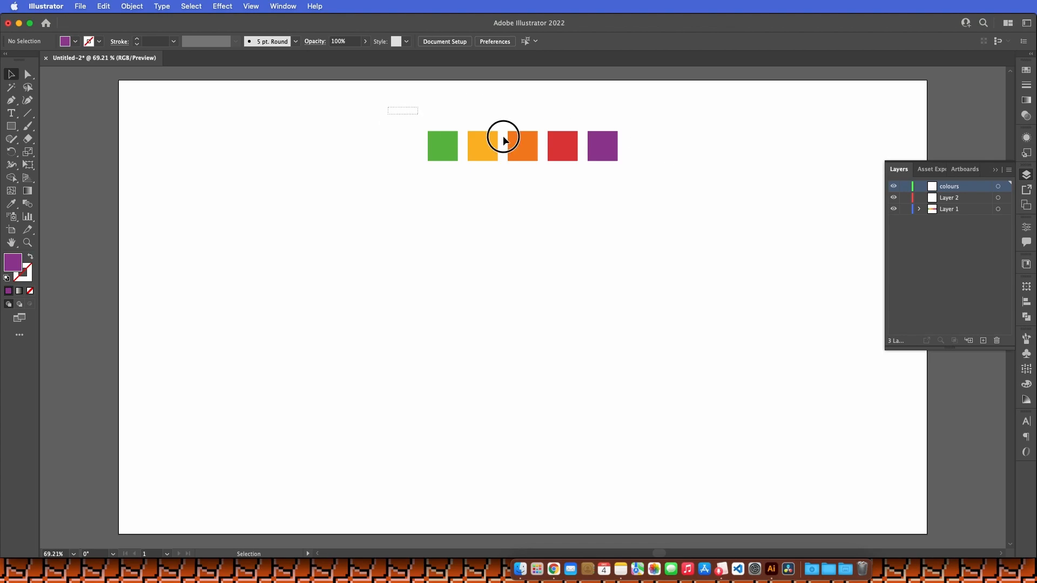
drag(387, 106, 718, 213)
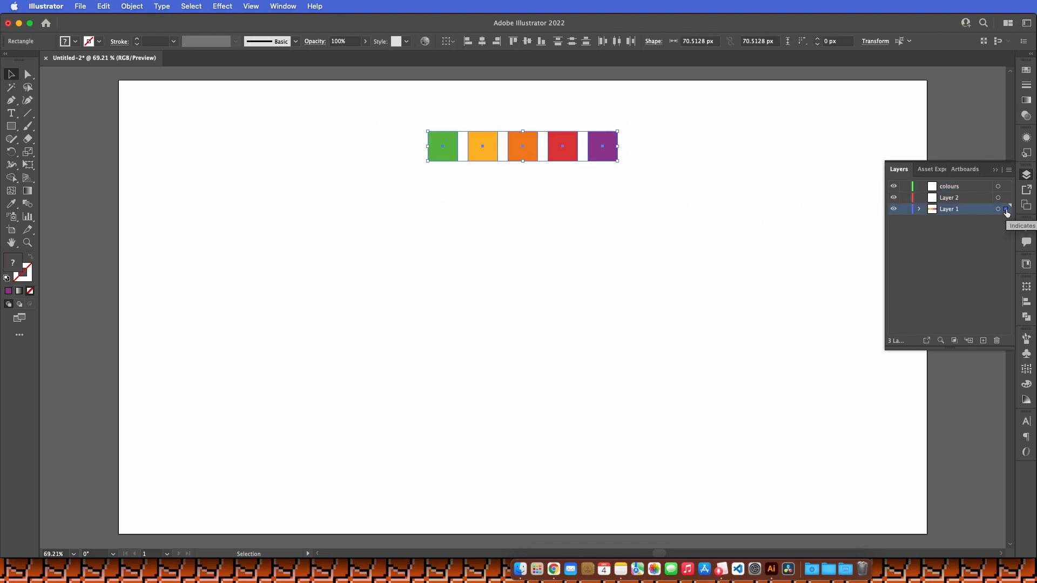
drag(1006, 211, 1006, 188)
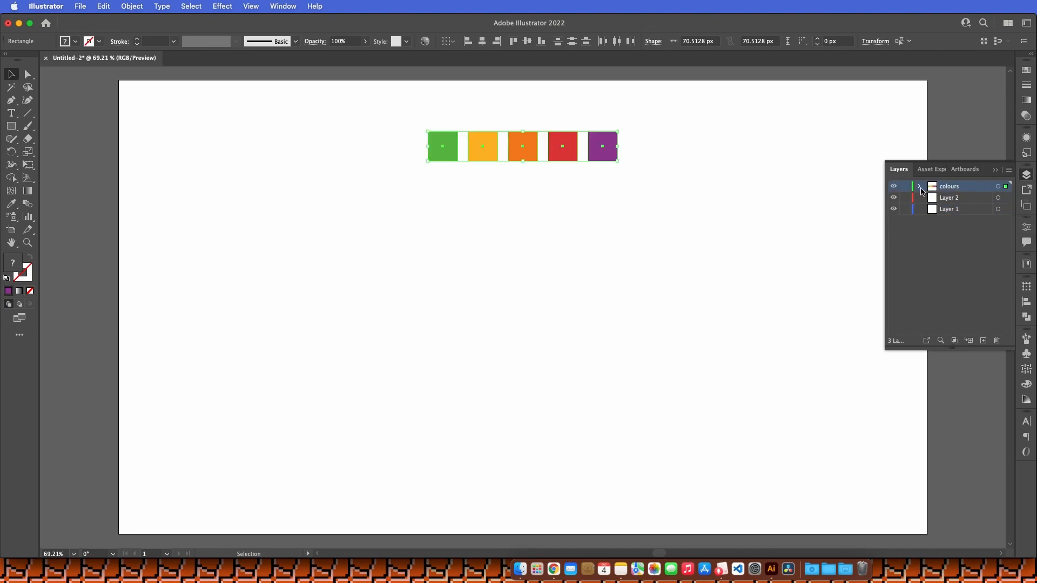
Step: Fit the artboard in the window and lock the "colours" layer
key(super+0)
click(904, 186)
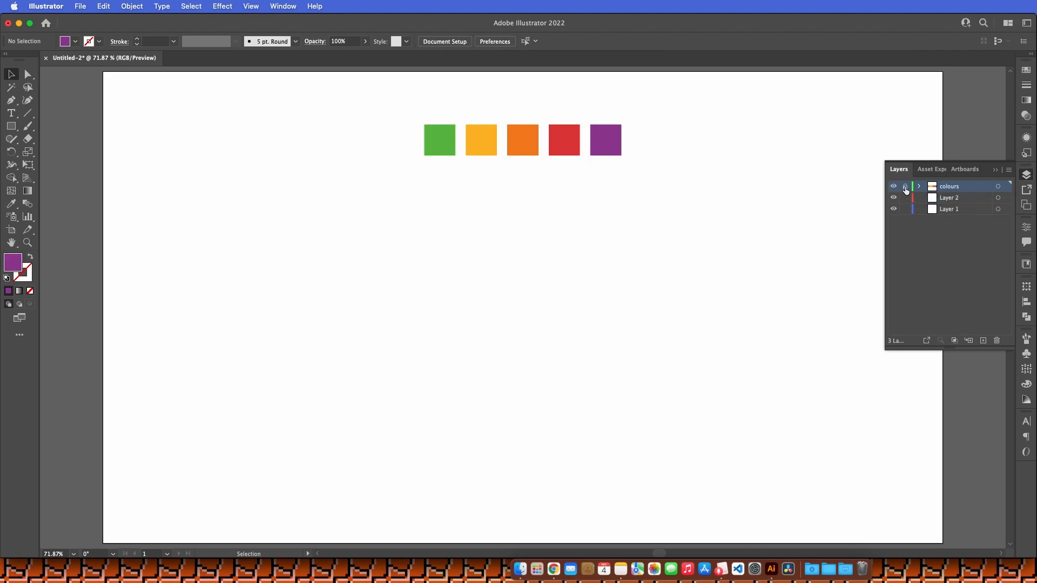
drag(728, 147, 446, 199)
Step: Rename Layer 1 as "brains" and keep it as the active layer
click(953, 199)
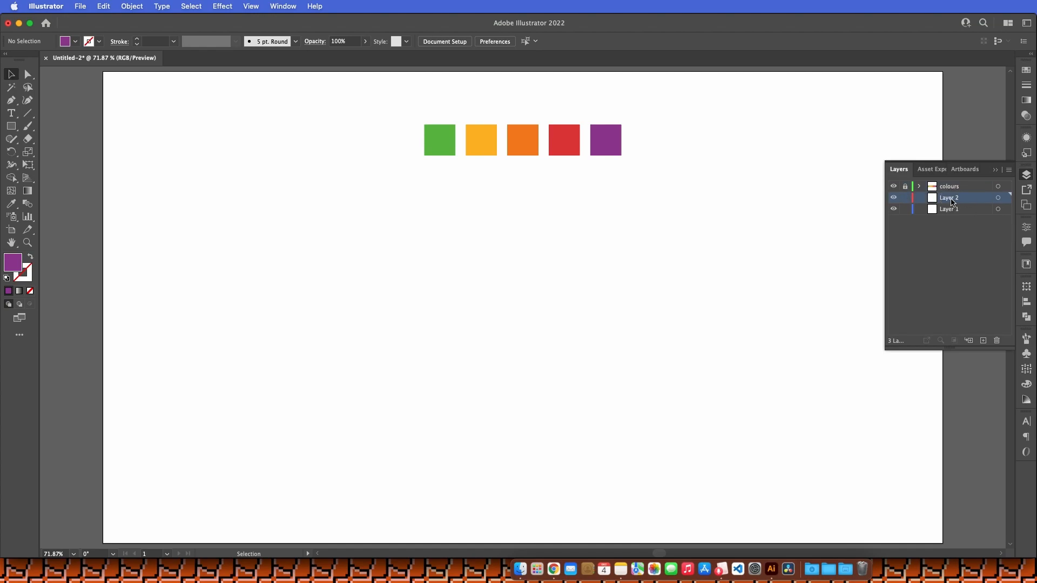
click(963, 212)
double_click(952, 209)
click(983, 211)
double_click(947, 212)
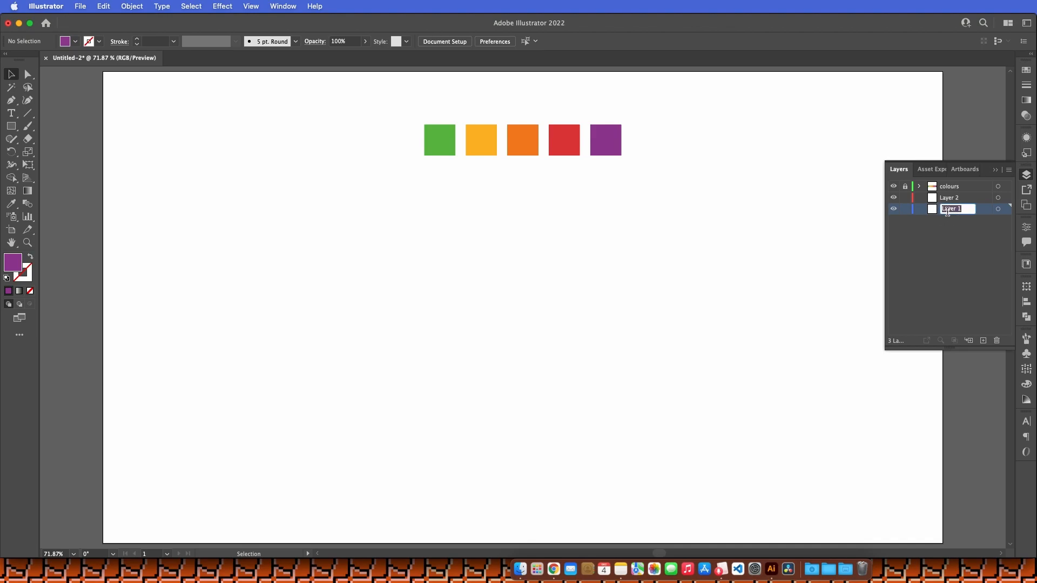
text(brains)
key(Return)
click(996, 170)
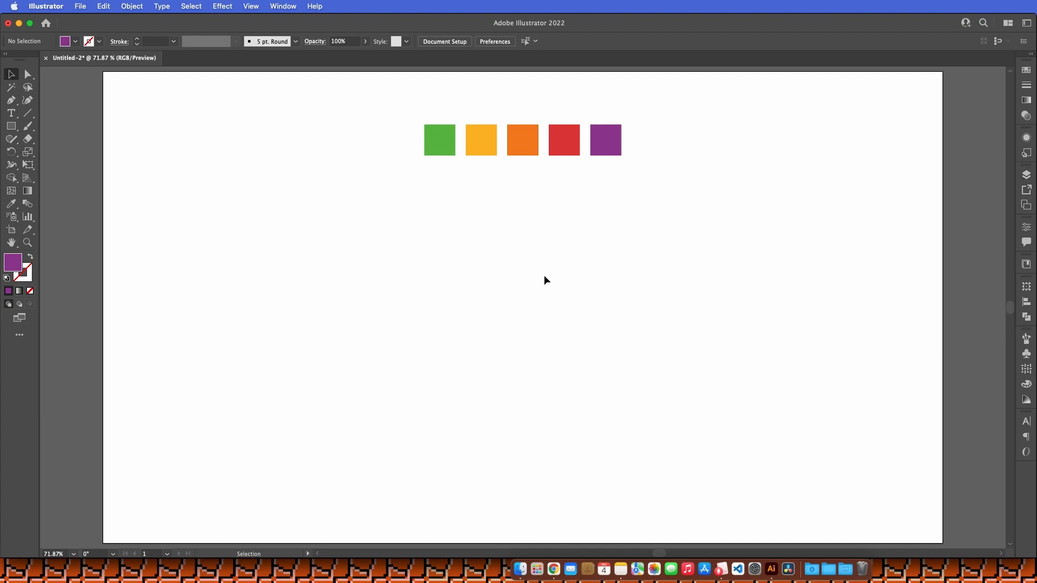
Step: Create a rectangle 1920 px wide and 1080 px high on the "brains" layer
key(n)
key(m)
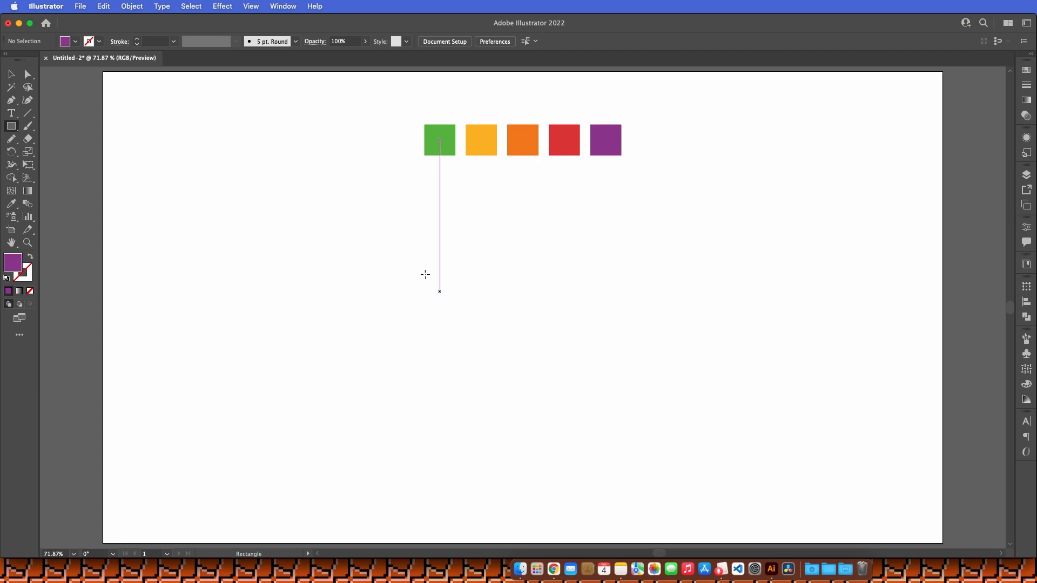
click(376, 221)
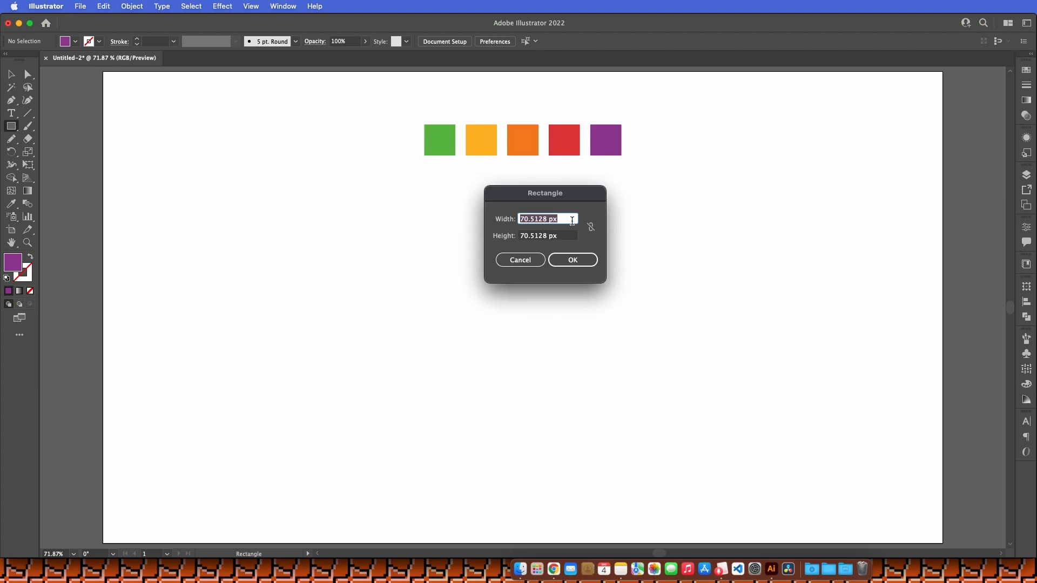
text(1920)
key(Tab)
text(1080)
key(Tab)
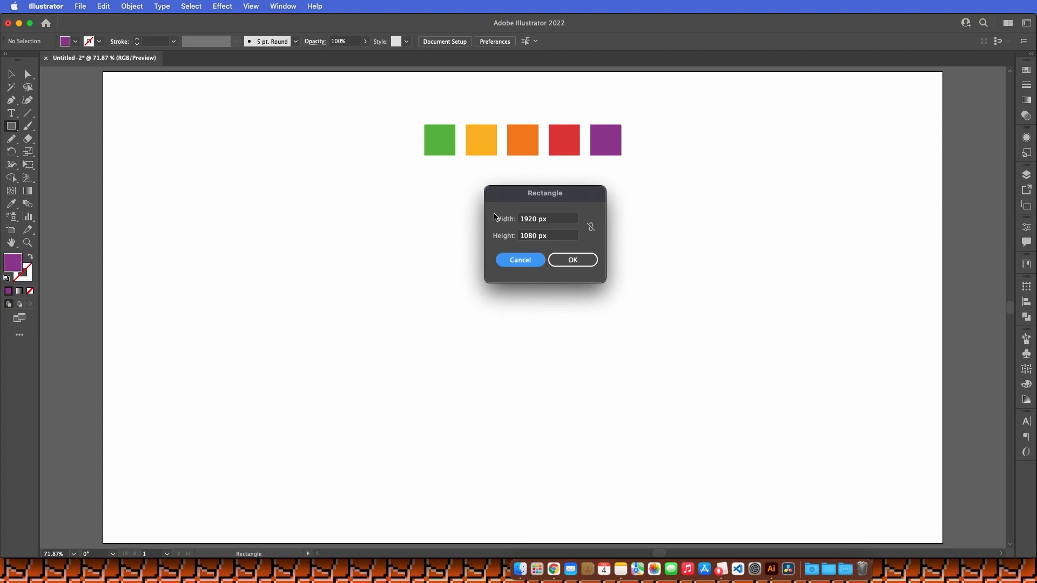
click(596, 263)
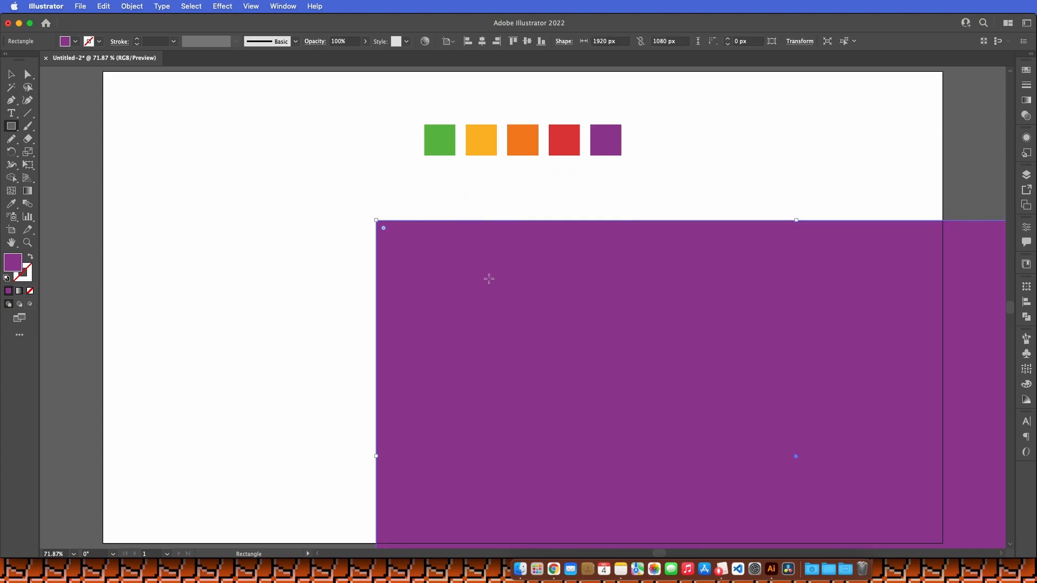
Step: Align the large rectangle to the artboard's horizontal and vertical centre
key(v)
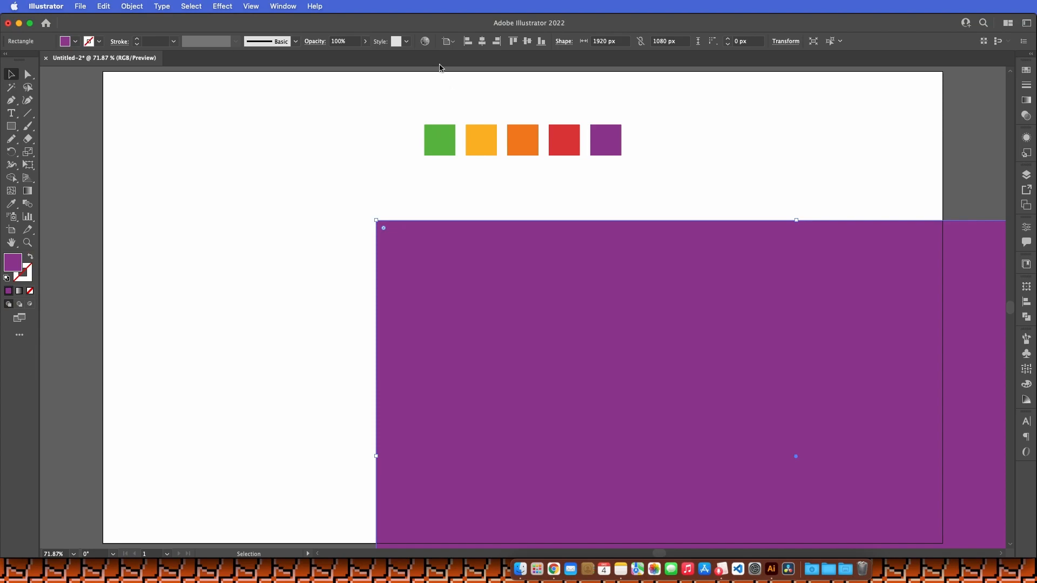
click(450, 42)
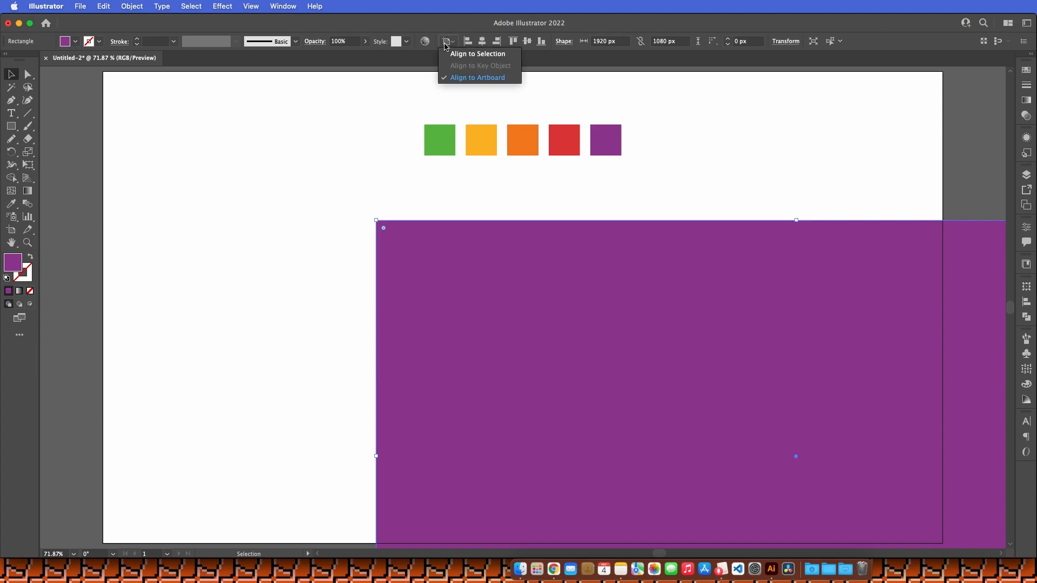
click(482, 42)
click(482, 43)
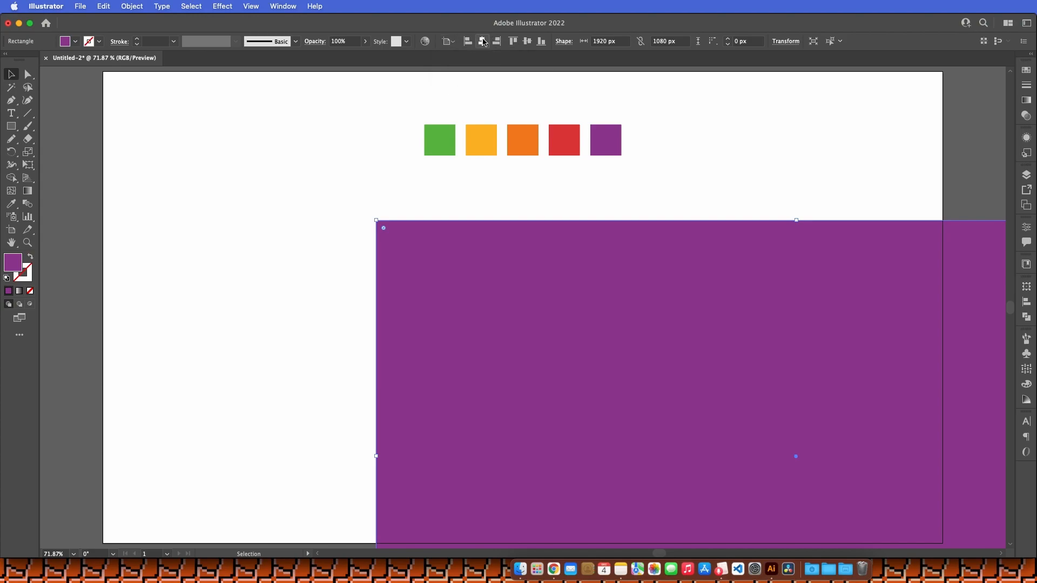
click(527, 42)
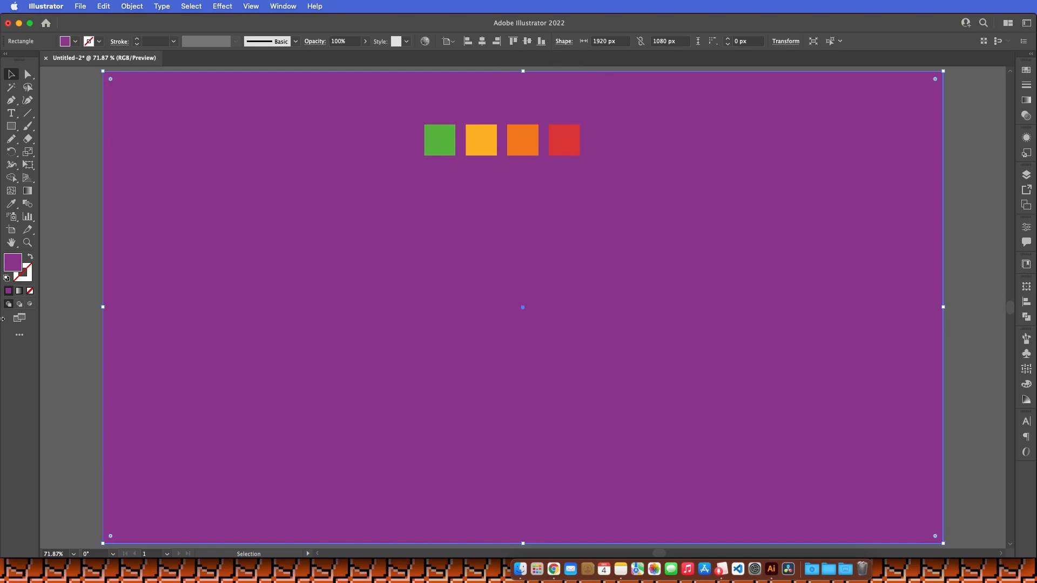
Step: Fill the background rectangle with dark grey, hex 232323
double_click(15, 264)
drag(419, 248, 378, 278)
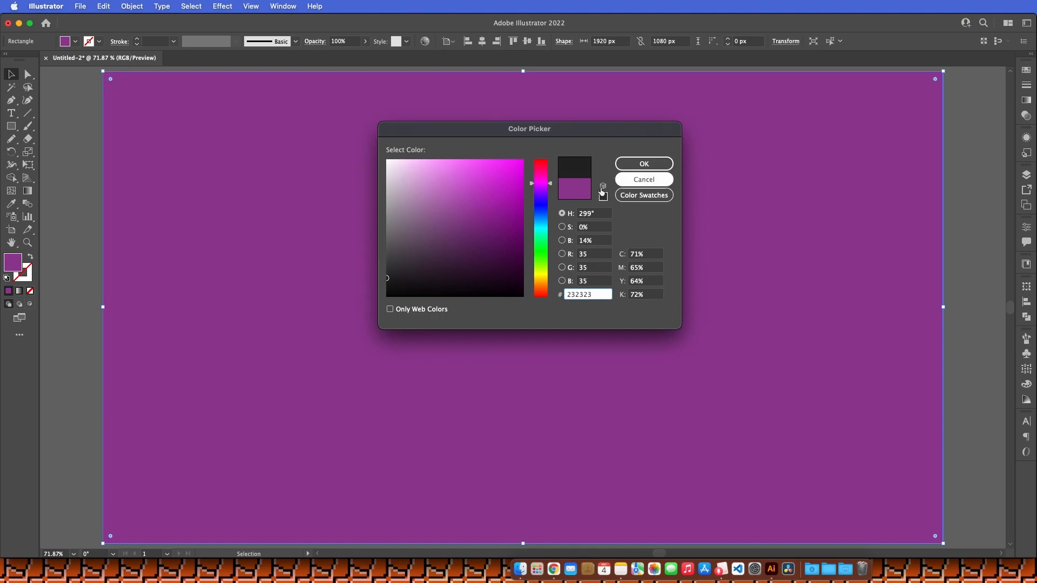
click(637, 166)
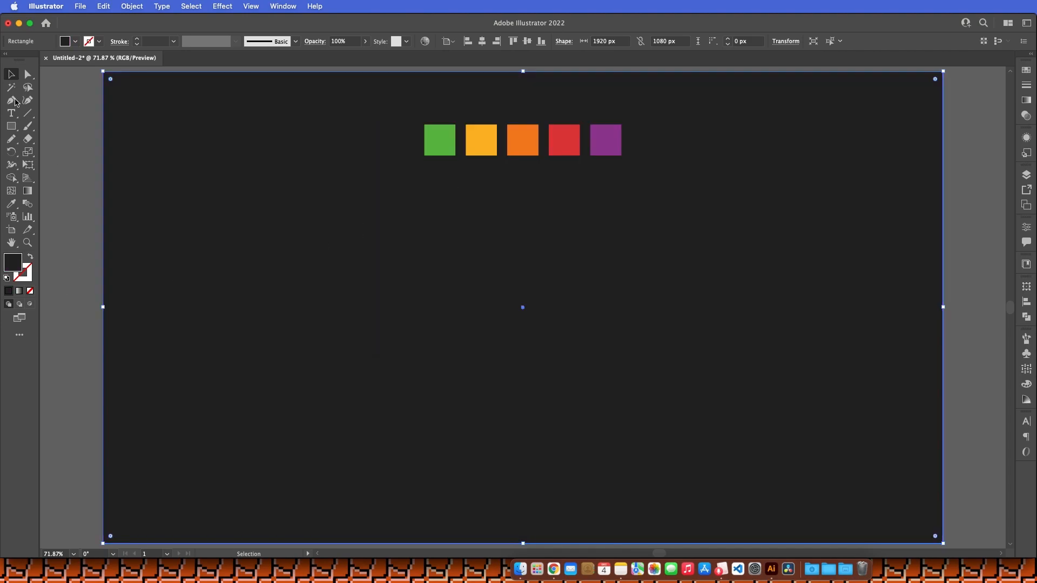
Step: Lock the "brains" layer and rename Layer 2 as "meat", keeping it active
click(1025, 176)
click(905, 209)
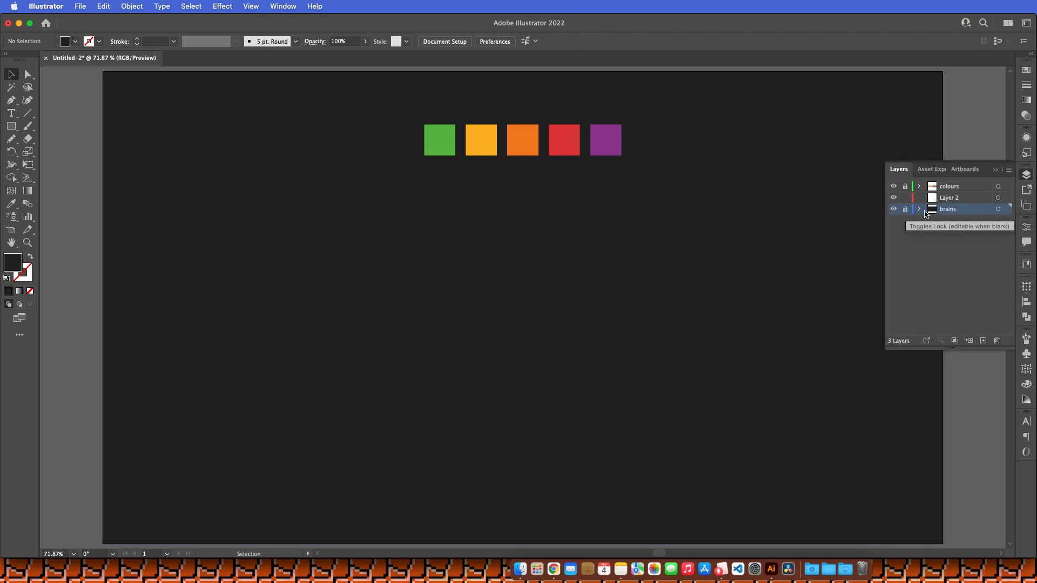
click(961, 200)
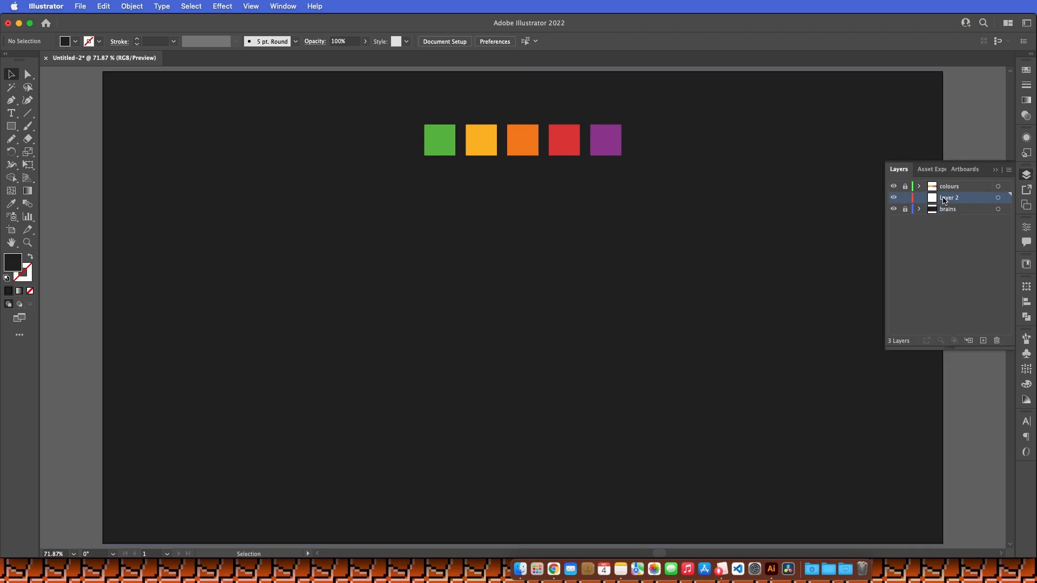
double_click(953, 199)
text(meat)
key(Return)
click(994, 170)
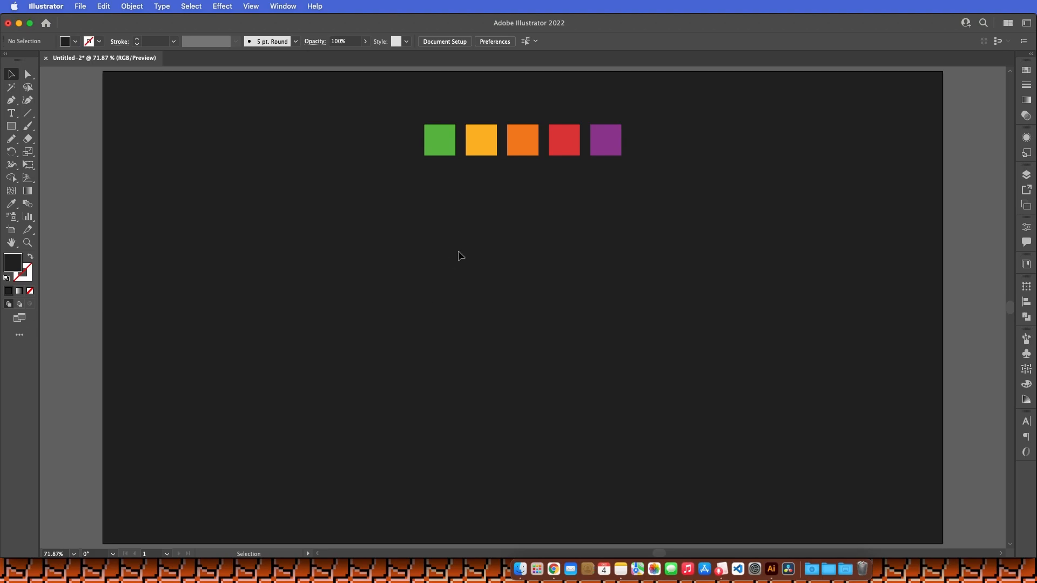
Step: Add the point text "Hello!" below the swatches and enlarge it to about 170 pt
key(t)
click(467, 236)
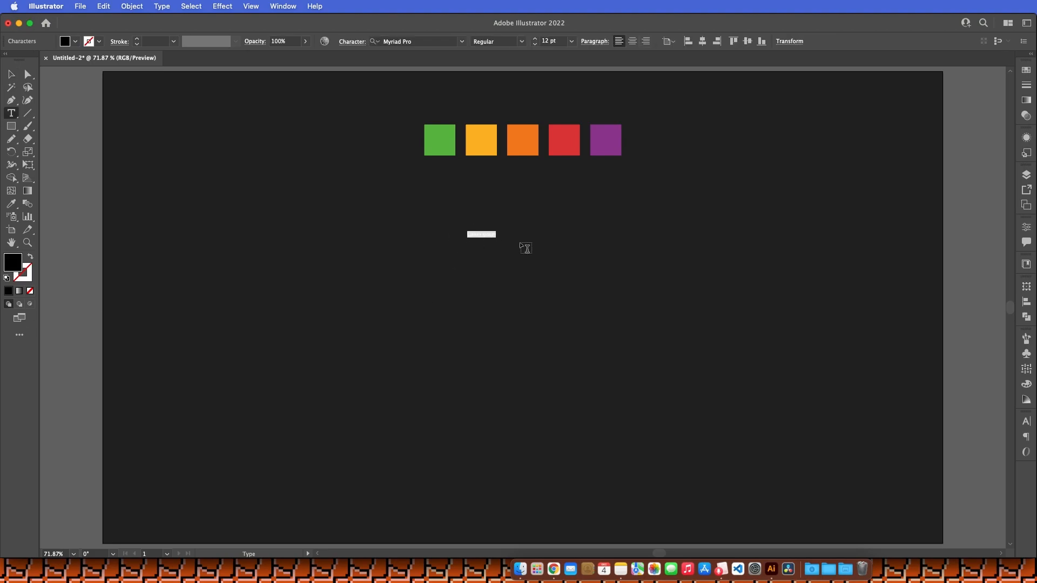
key(BackSpace)
key(Escape)
drag(481, 238, 685, 331)
drag(473, 281, 556, 295)
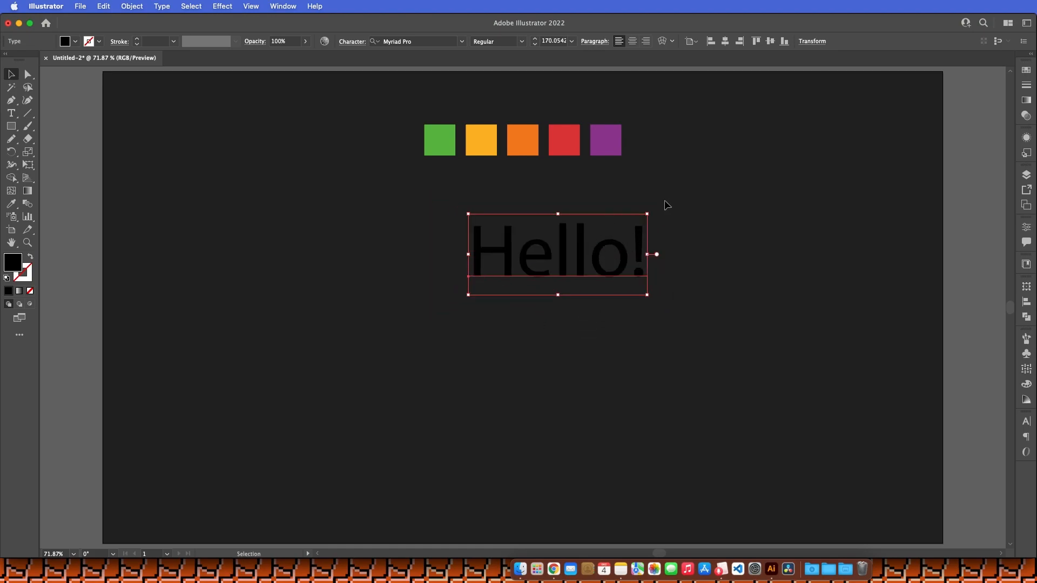
drag(648, 213, 576, 234)
key(a)
key(super+z)
Step: Centre the "Hello!" text horizontally on the artboard and leave it selected
click(725, 41)
click(691, 235)
drag(691, 235, 431, 296)
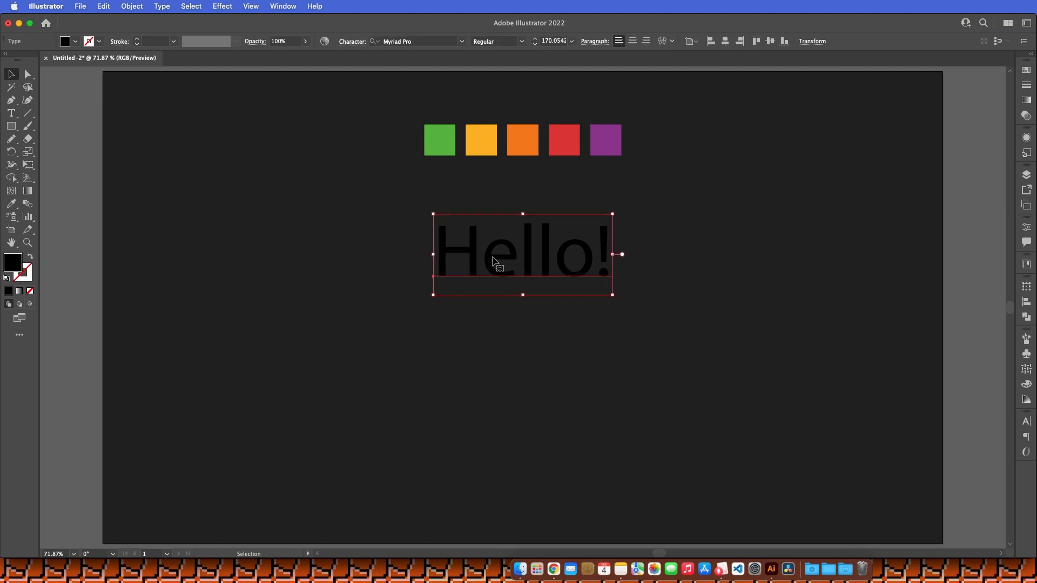
Step: Change the font of the "Hello!" text to Andala Script Regular and deselect it
click(426, 43)
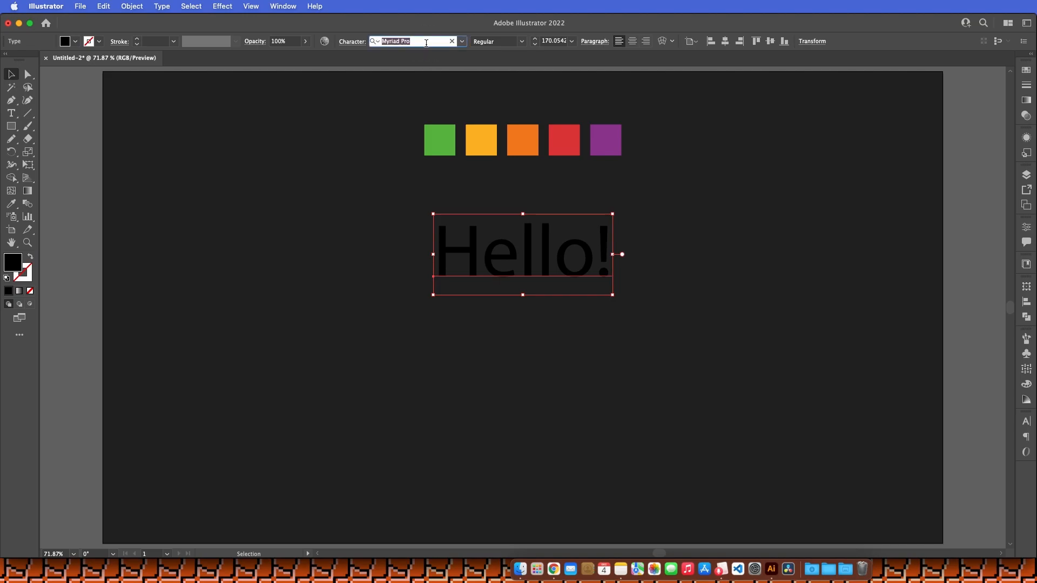
text(Anda)
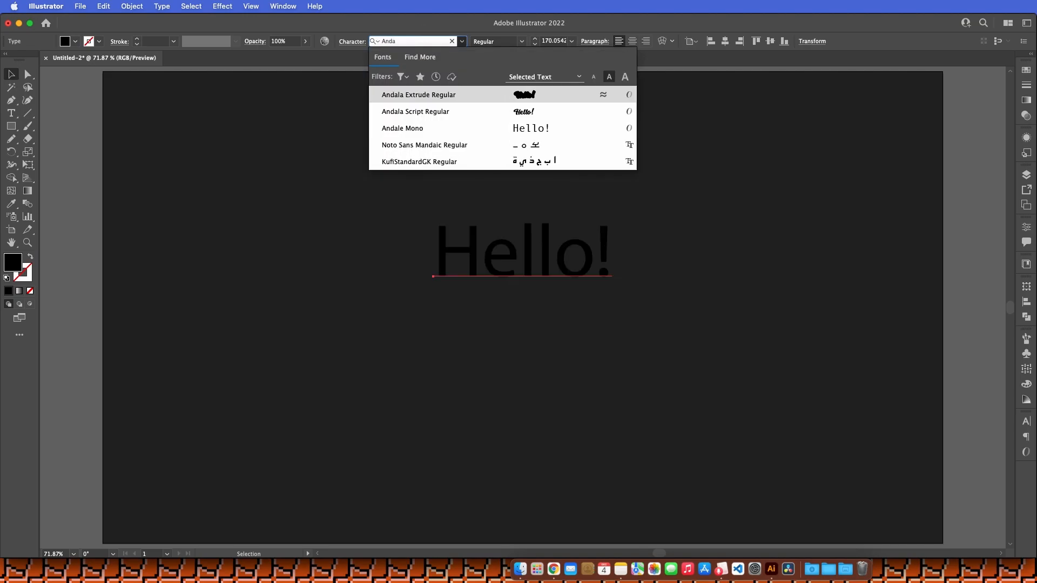
click(431, 111)
click(646, 289)
Step: Enlarge the "Hello!" text to about 221 pt and centre it horizontally on the artboard
click(570, 269)
drag(579, 259, 625, 253)
click(471, 281)
click(471, 279)
click(726, 42)
click(661, 261)
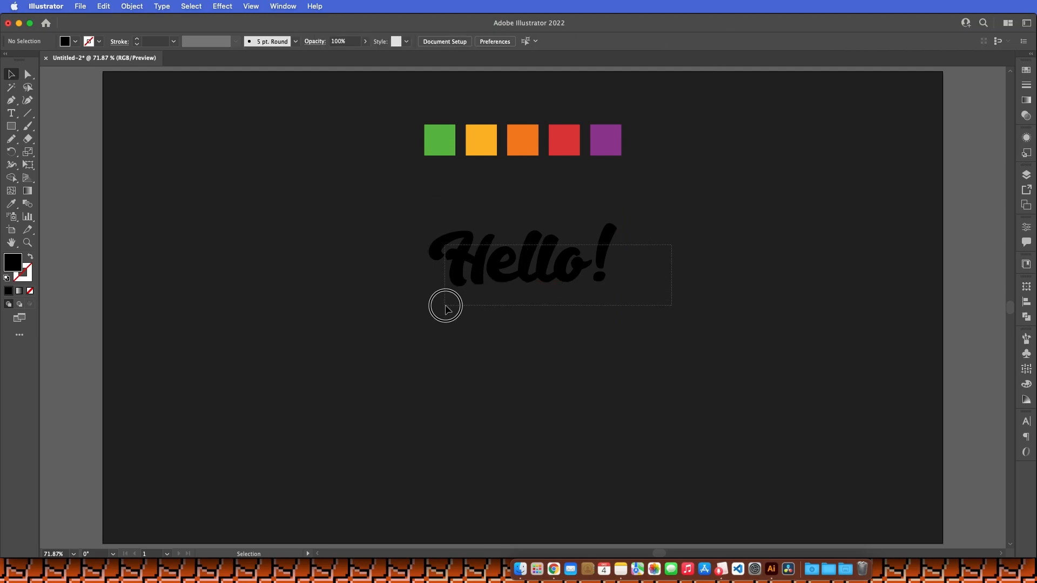
Step: Recolour the "Hello!" text with the green sampled from the first swatch, and deselect it
click(482, 284)
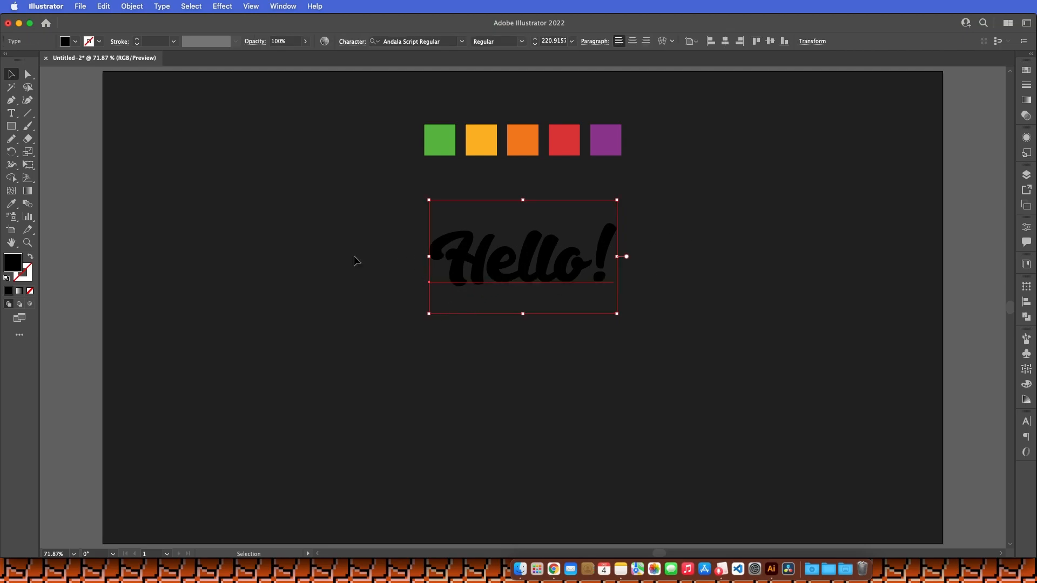
key(i)
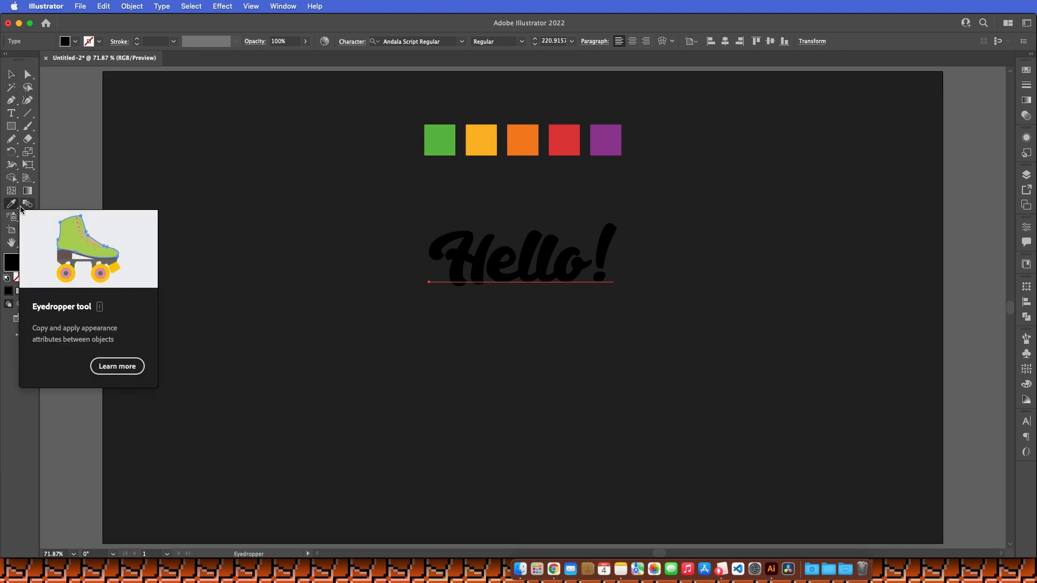
click(446, 140)
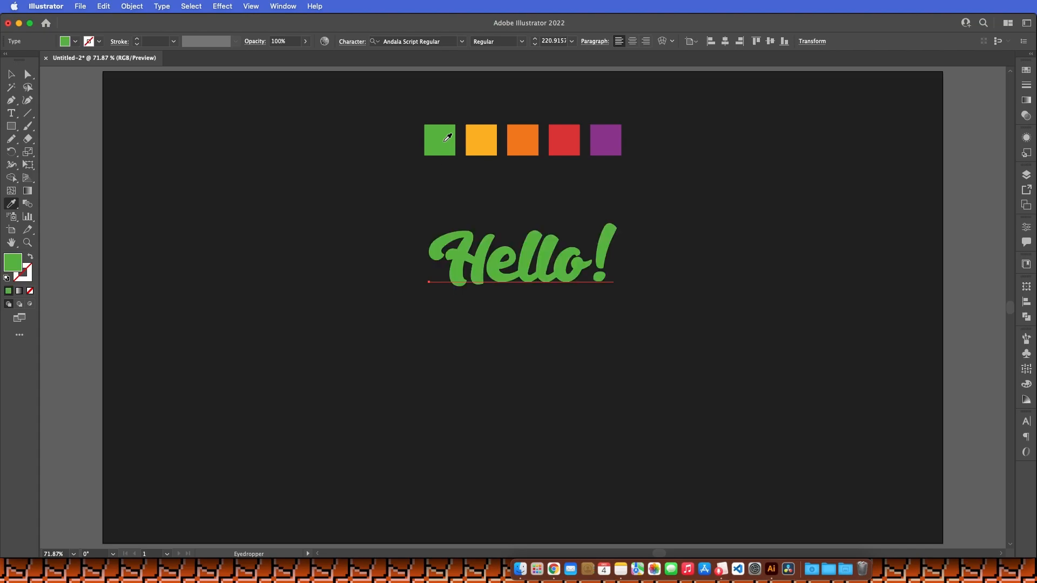
key(v)
click(382, 219)
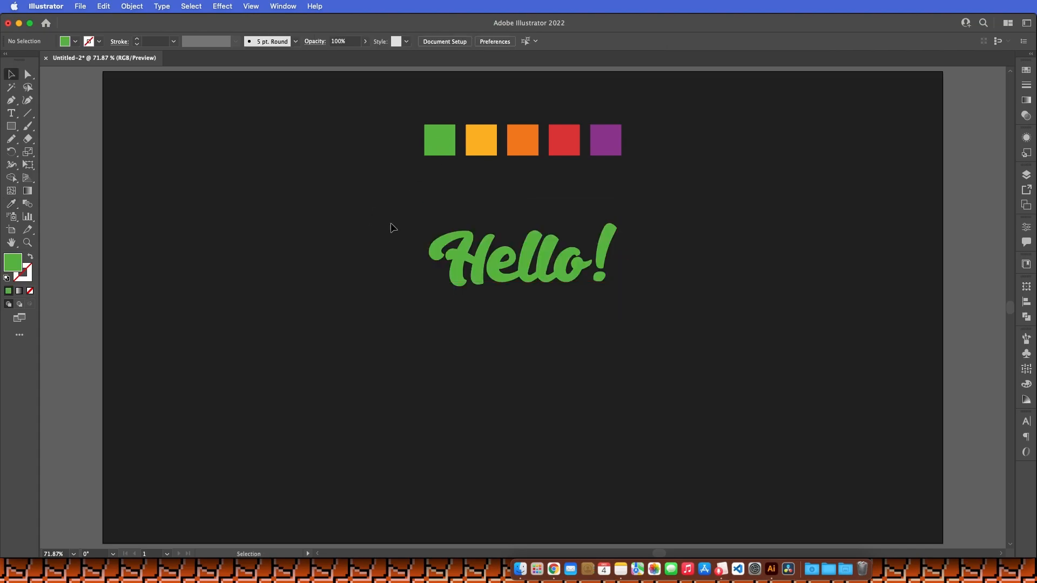
Step: Move the green "Hello!" up beneath the swatches and duplicate it straight down four times at even spacing
drag(543, 253, 542, 208)
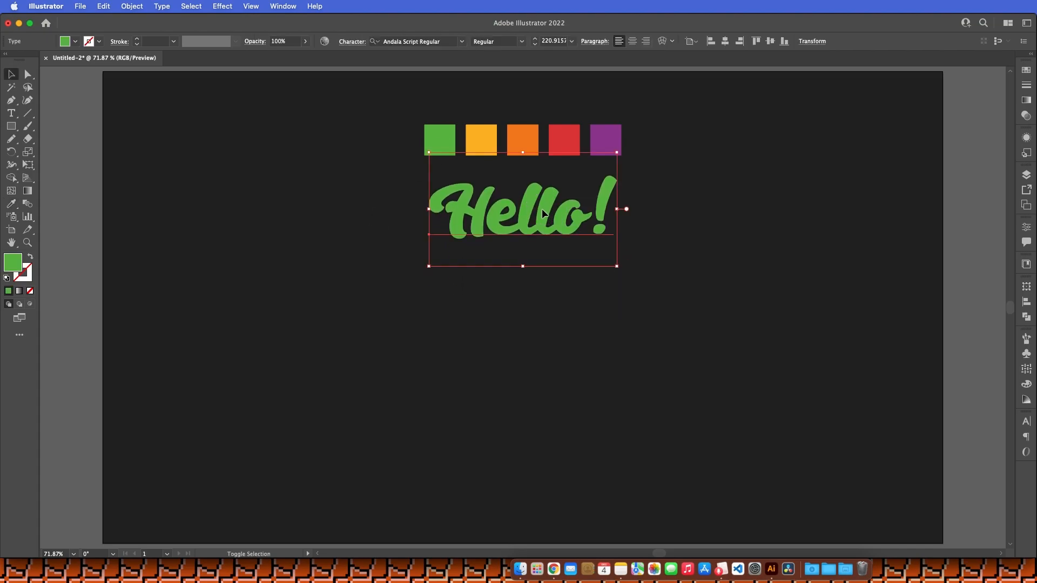
click(528, 303)
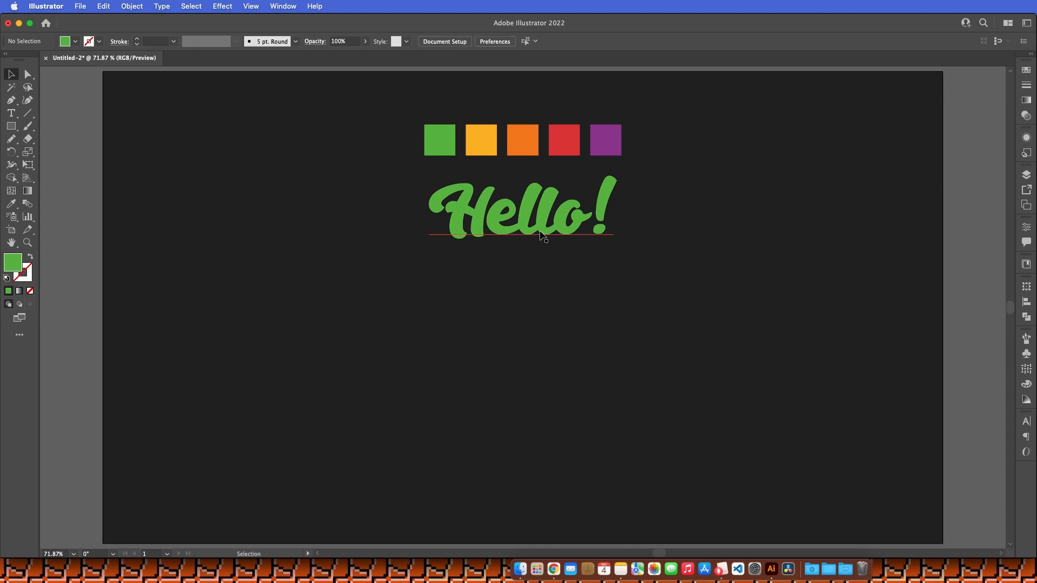
click(540, 232)
drag(539, 232, 536, 306)
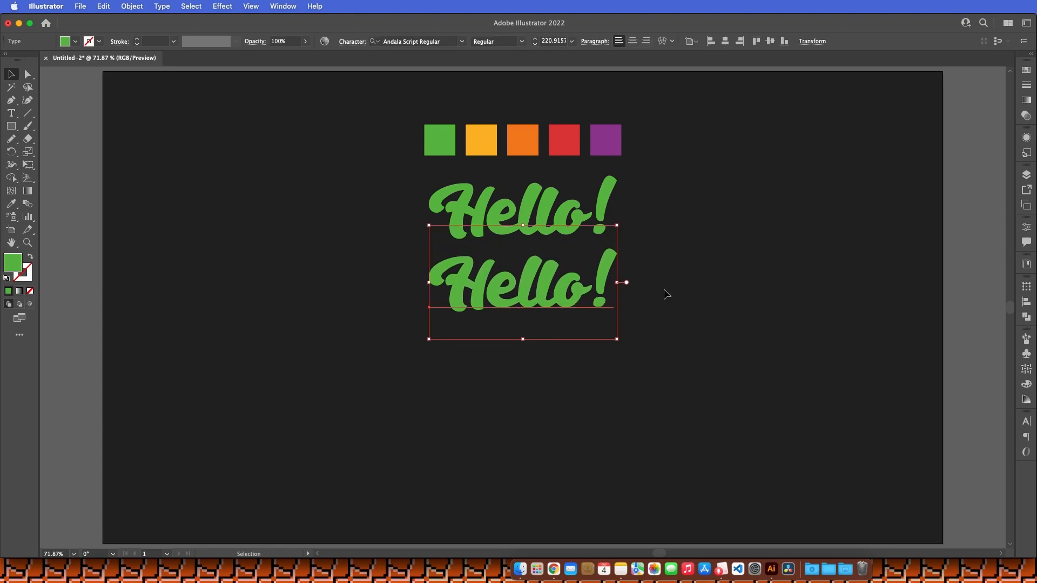
key(super+d)
key(super+d)
key(super+d)
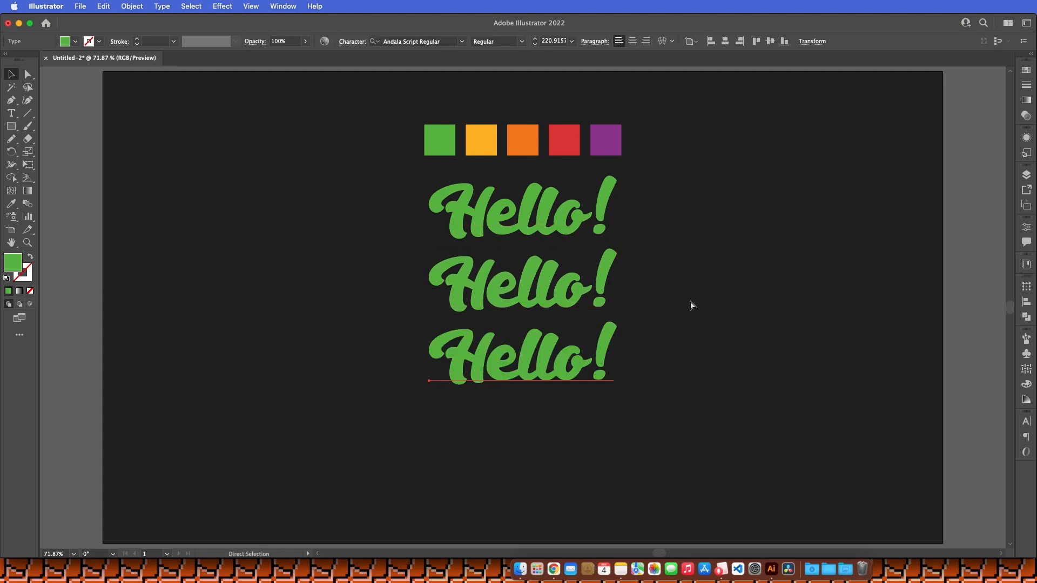
click(696, 300)
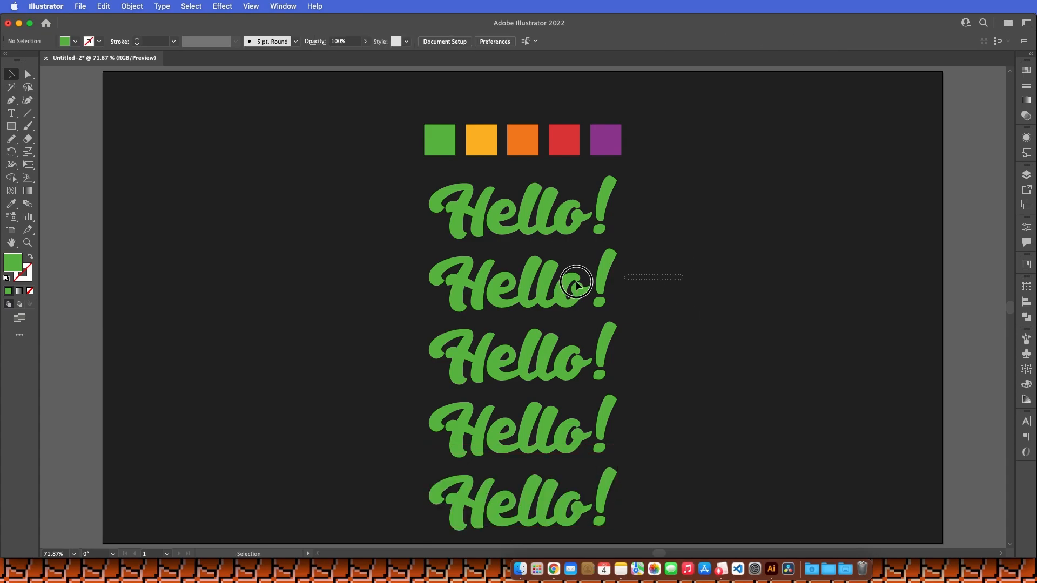
Step: Recolour the second "Hello!" with the yellow sampled from the second swatch
click(622, 278)
key(i)
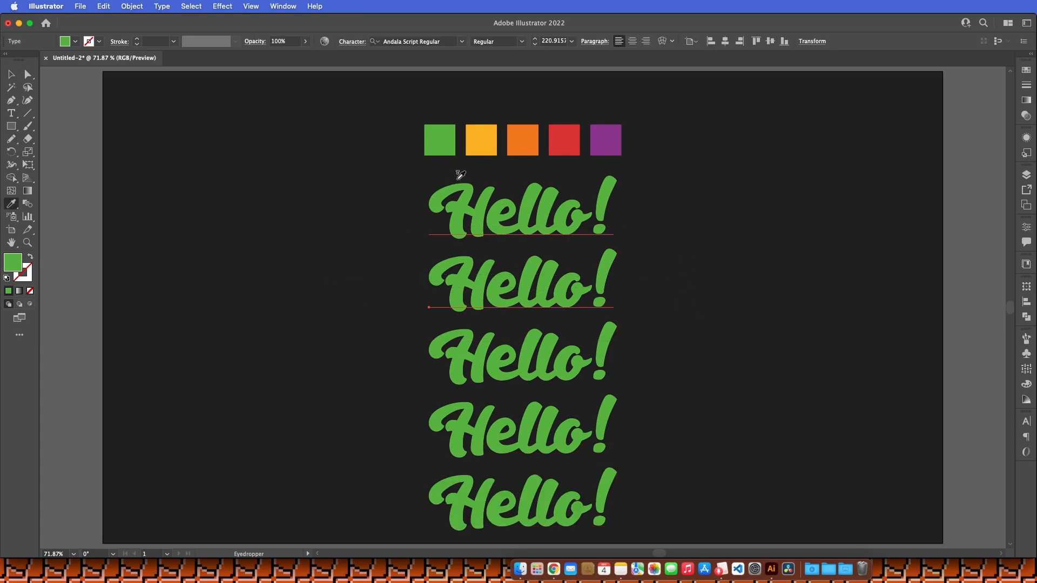
click(486, 140)
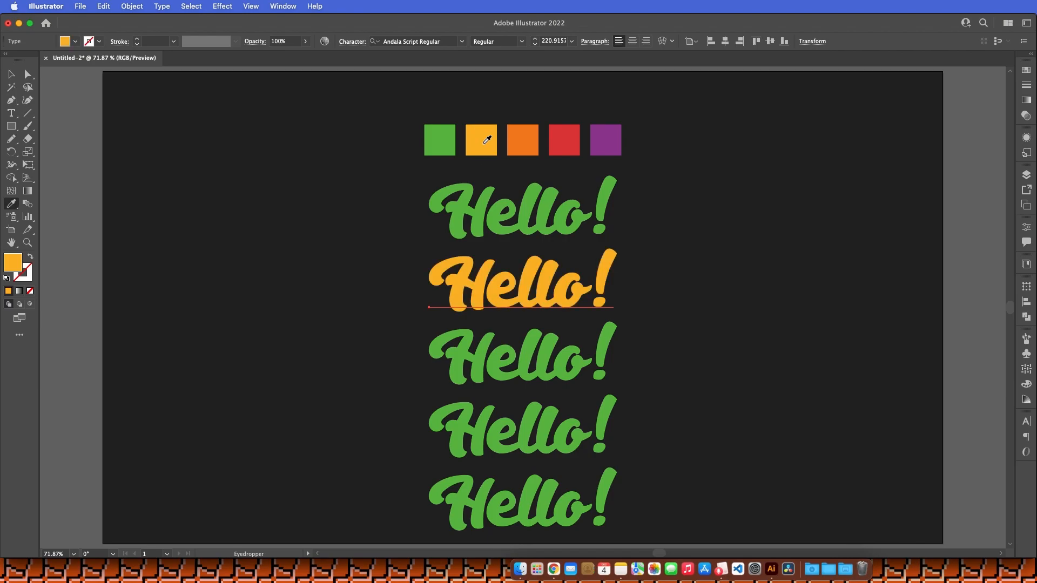
key(v)
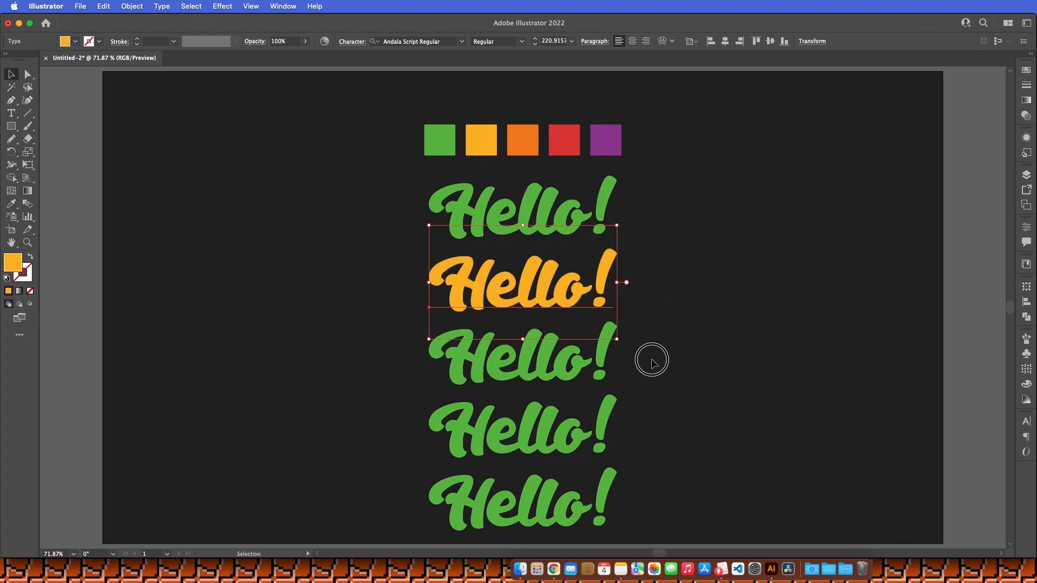
Step: Recolour the third "Hello!" with the orange sampled from the third swatch
click(464, 374)
key(i)
click(526, 138)
key(v)
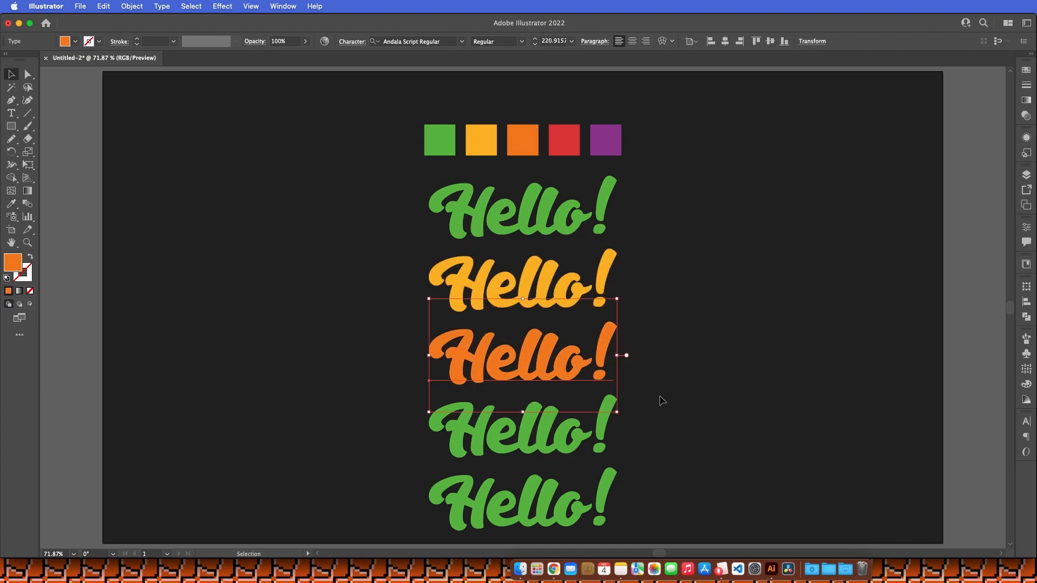
Step: Recolour the fourth "Hello!" with the red sampled from the fourth swatch
click(565, 438)
key(i)
click(567, 141)
key(v)
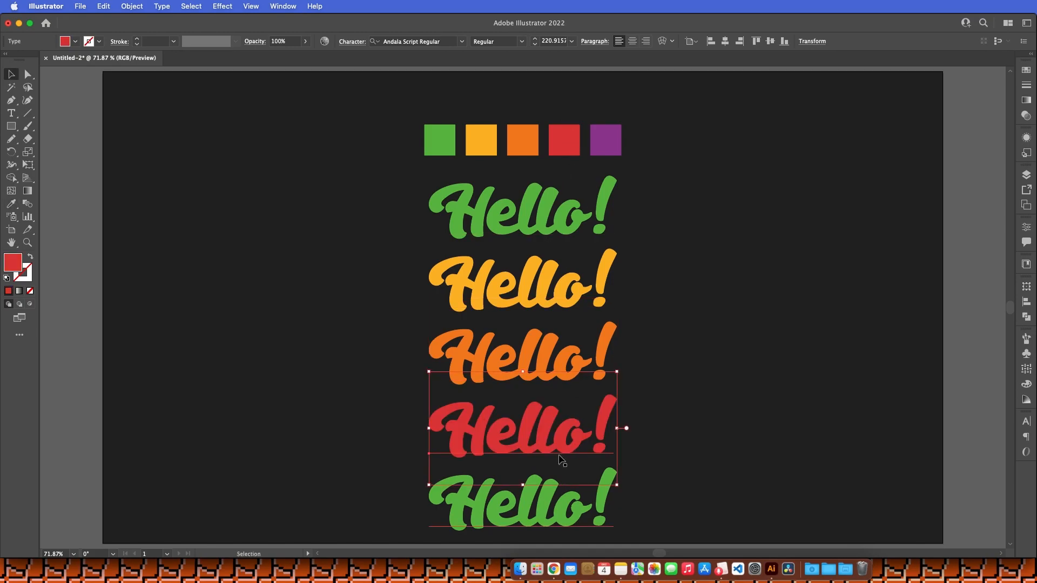
Step: Recolour the fifth "Hello!" with the purple sampled from the last swatch, and deselect it
click(516, 503)
key(i)
click(607, 142)
key(v)
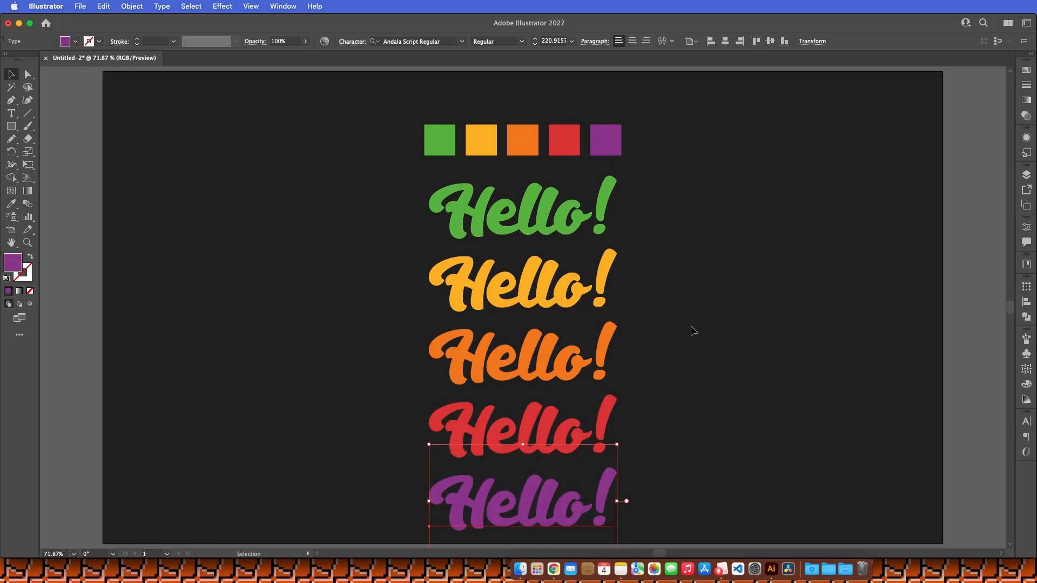
click(692, 331)
Step: Apply the 3D Extrude & Bevel effect to the green "Hello!" and place its settings beside the lettering
click(561, 198)
click(637, 212)
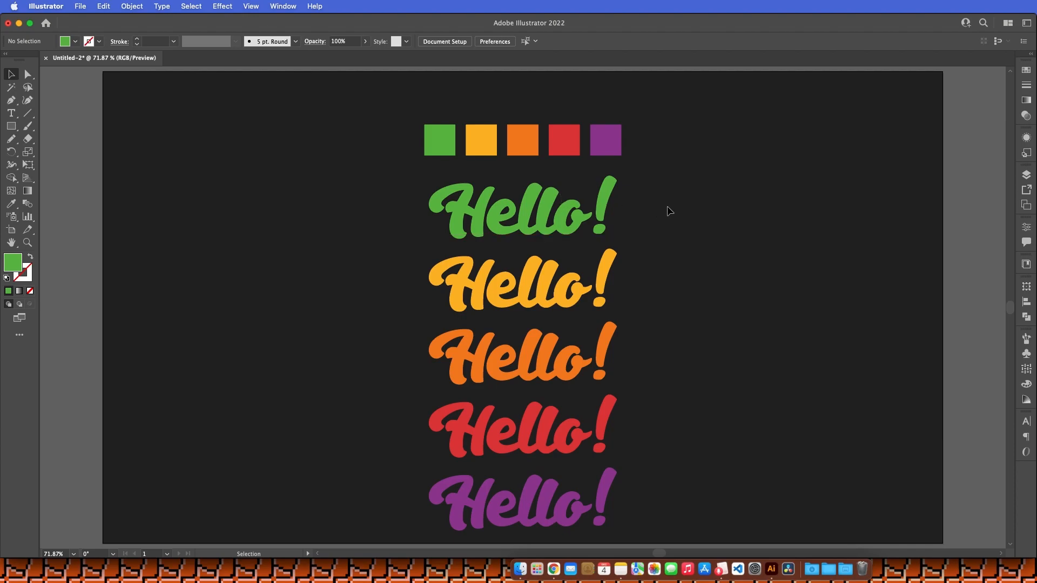
click(544, 230)
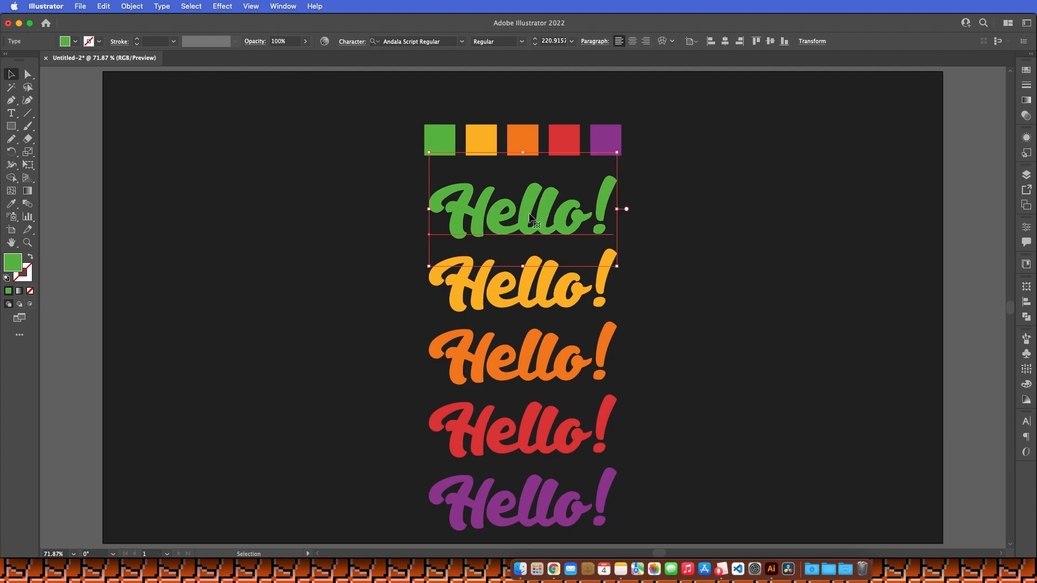
click(403, 145)
click(541, 203)
click(210, 2)
mouse_move(274, 87)
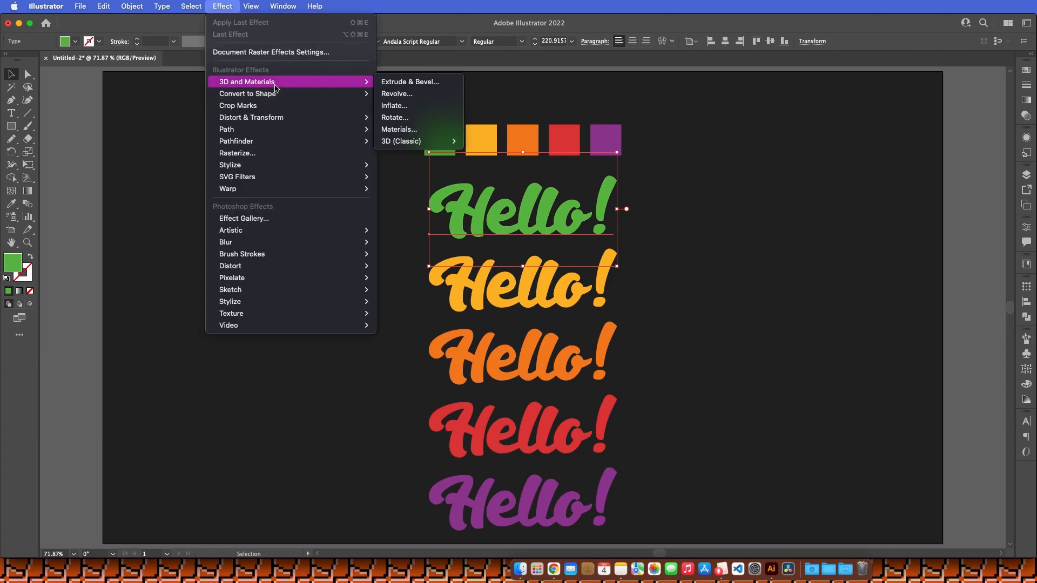
click(439, 84)
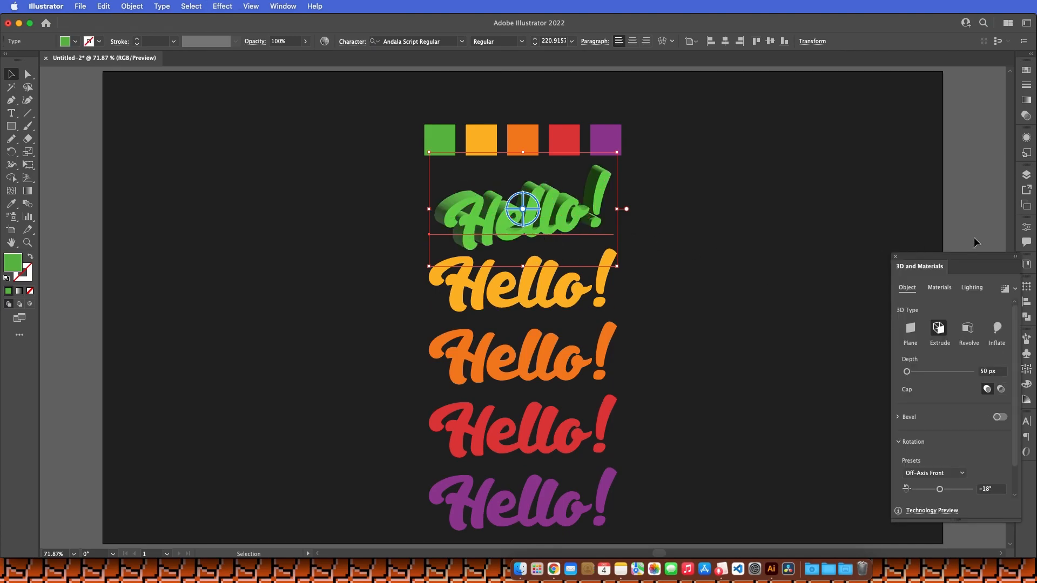
drag(978, 258, 728, 152)
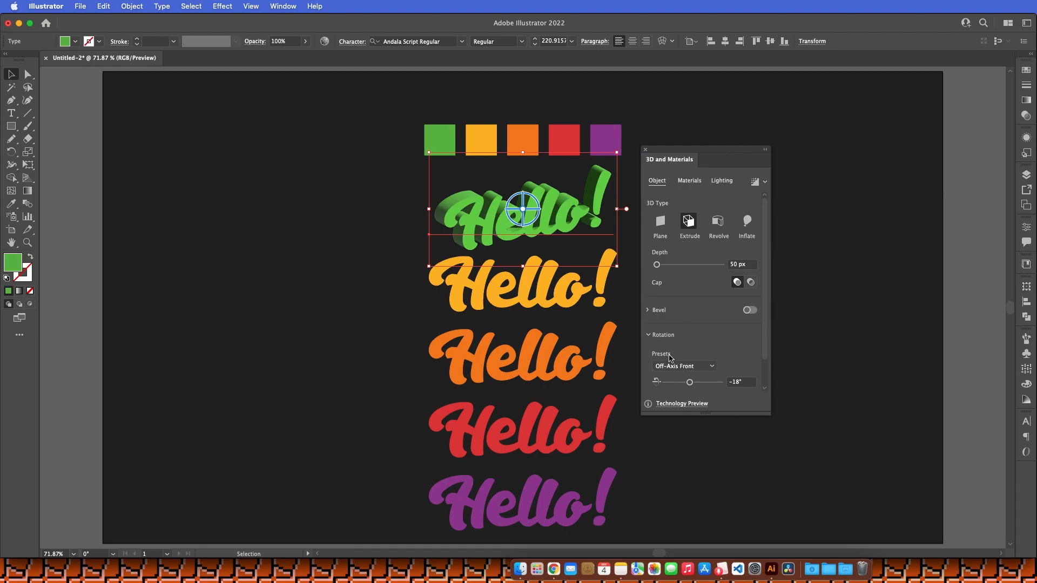
Step: Set the green "Hello!" rotation preset to Isometric Top and close the 3D settings
click(708, 369)
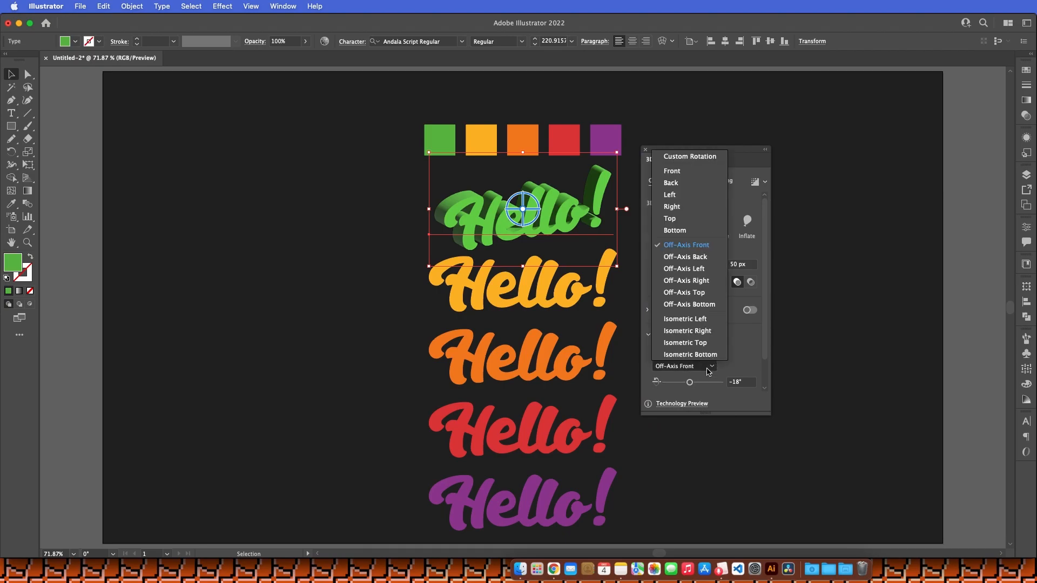
click(697, 342)
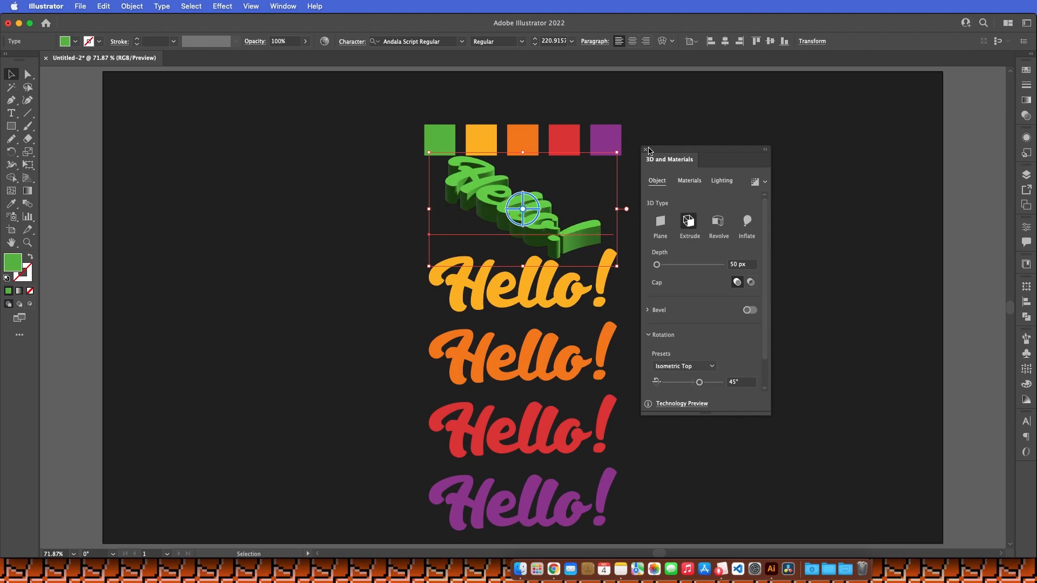
click(645, 152)
click(695, 340)
Step: Apply the 3D Extrude & Bevel effect to the yellow "Hello!" with the Isometric Top rotation preset
click(577, 299)
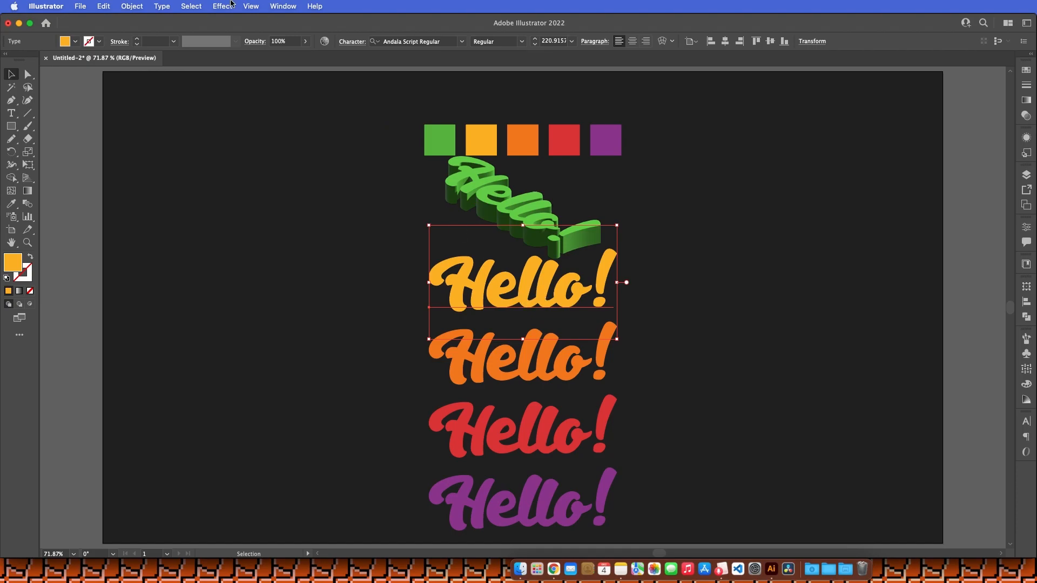
click(231, 4)
mouse_move(261, 83)
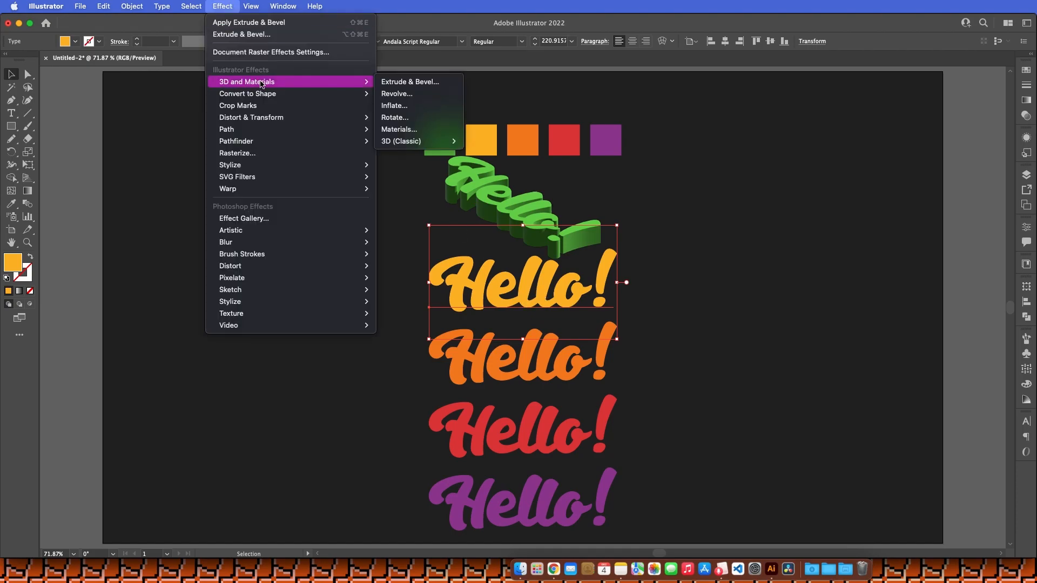
click(409, 82)
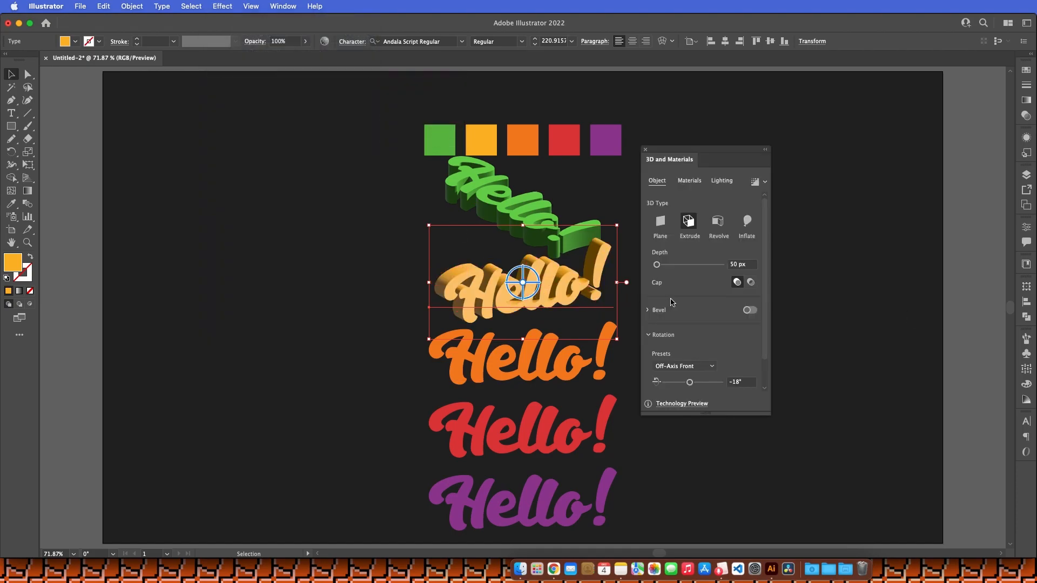
click(692, 368)
click(699, 344)
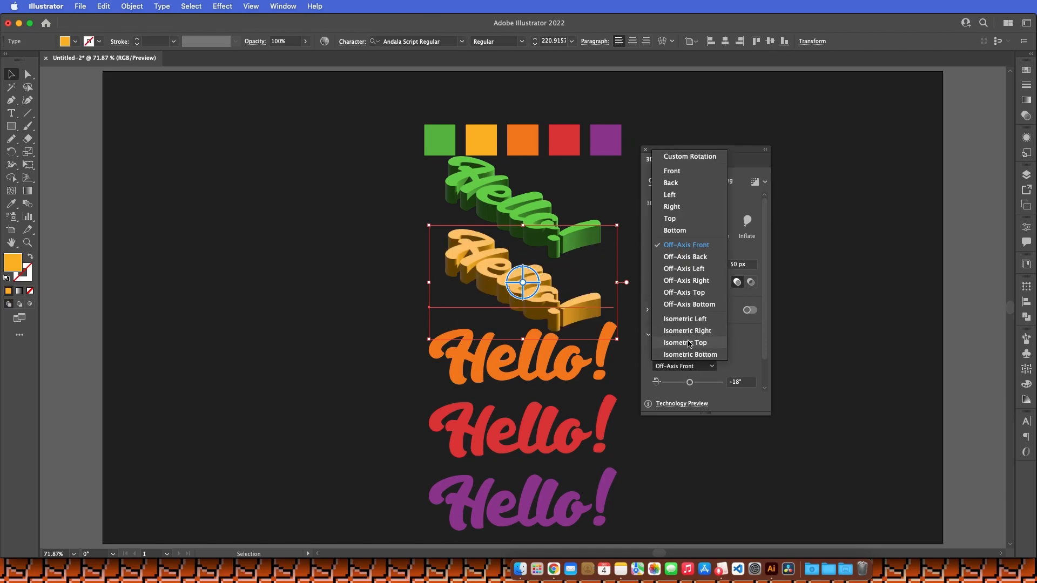
Step: Extrude the orange "Hello!" in 3D and set its rotation preset to Isometric Top
click(545, 363)
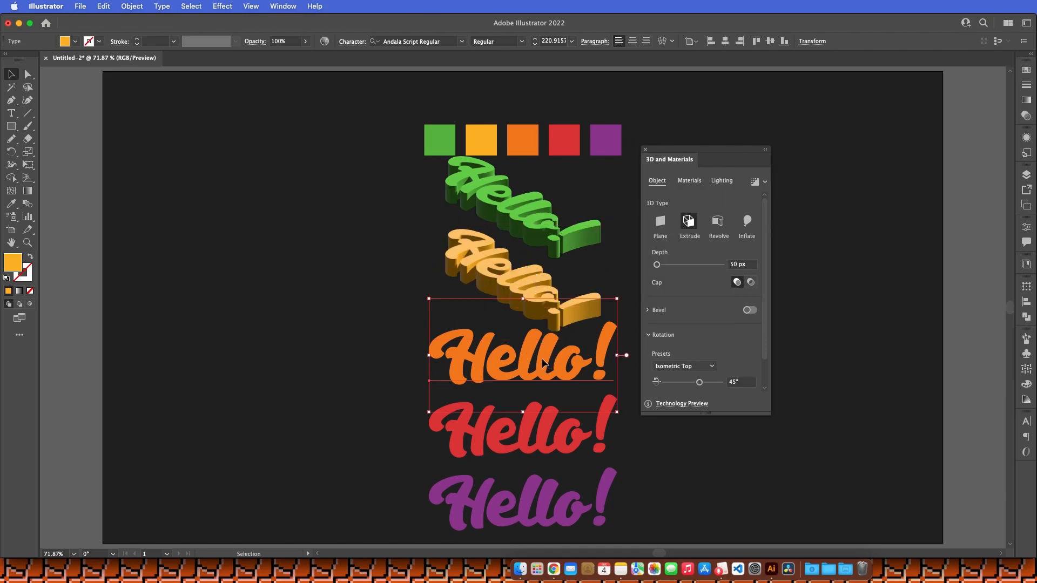
click(690, 223)
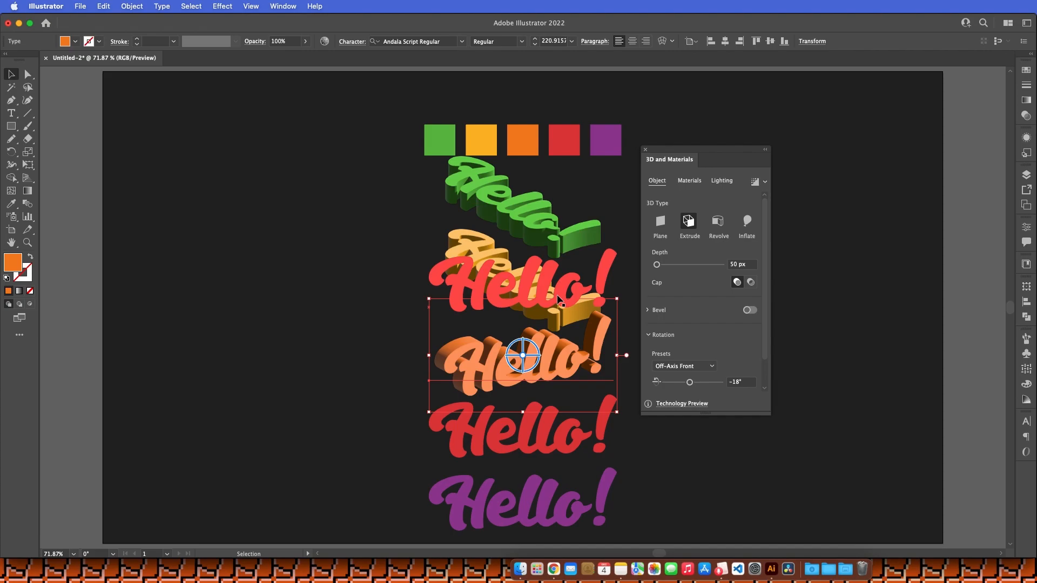
drag(708, 155, 715, 165)
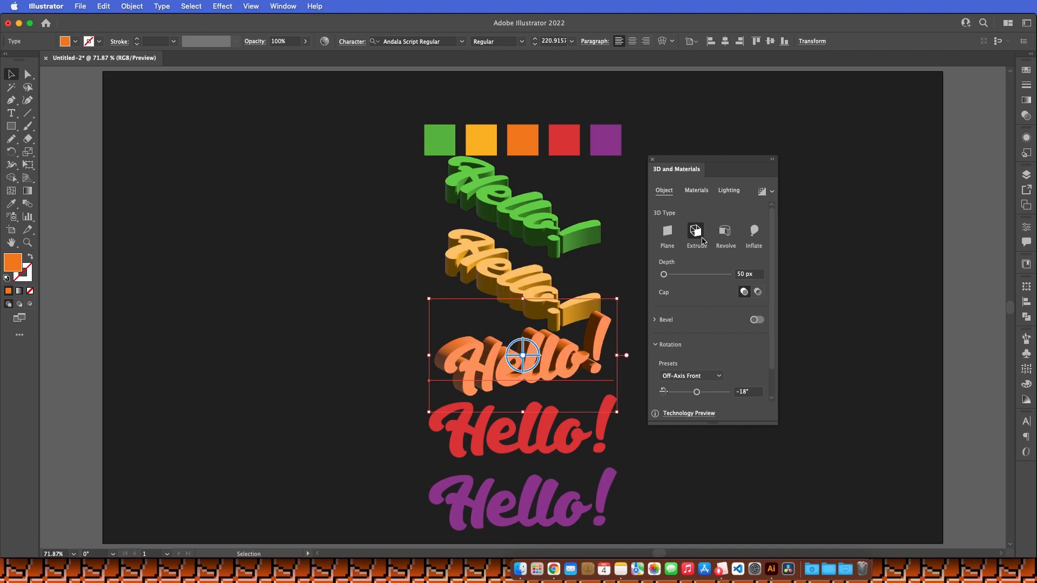
click(699, 377)
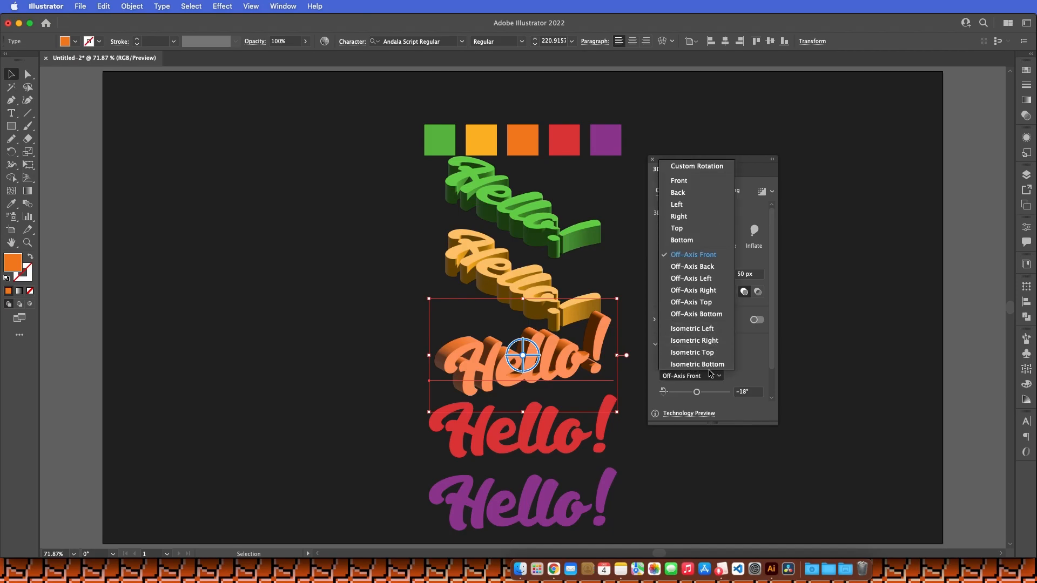
click(711, 355)
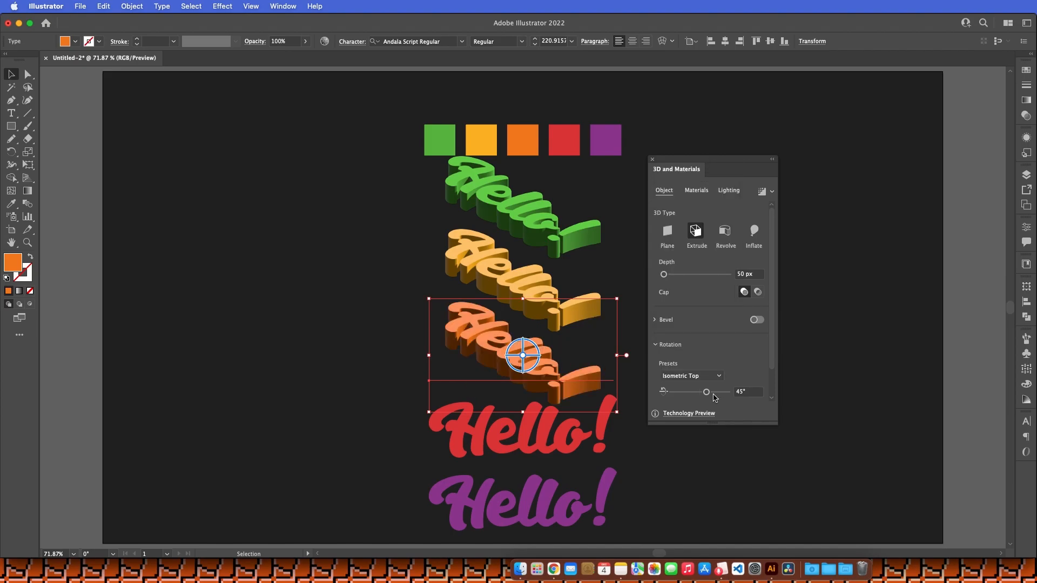
Step: Extrude the red "Hello!" in 3D and set its rotation preset to Isometric Top
click(582, 430)
click(695, 233)
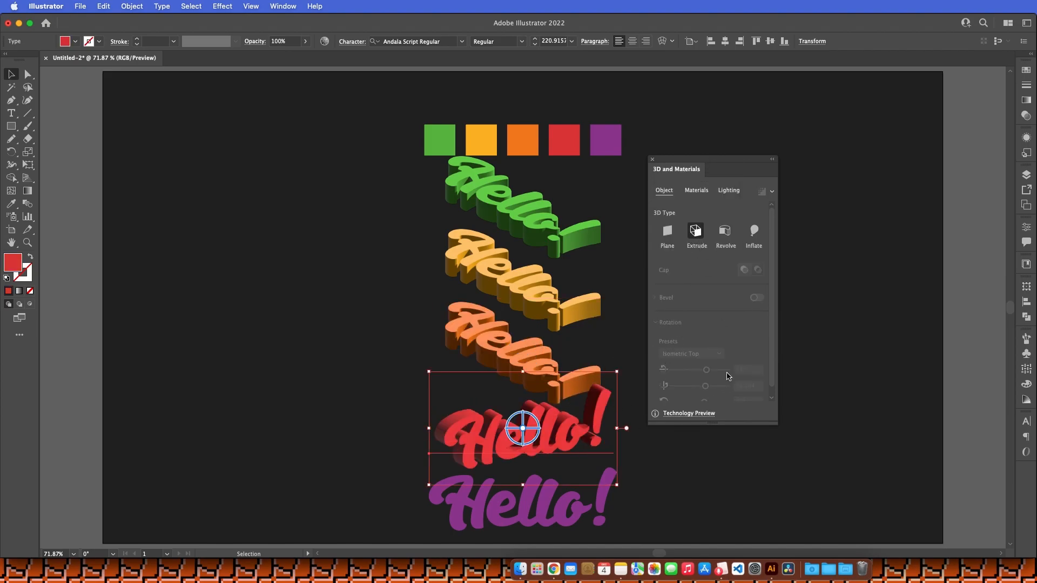
click(700, 376)
click(691, 353)
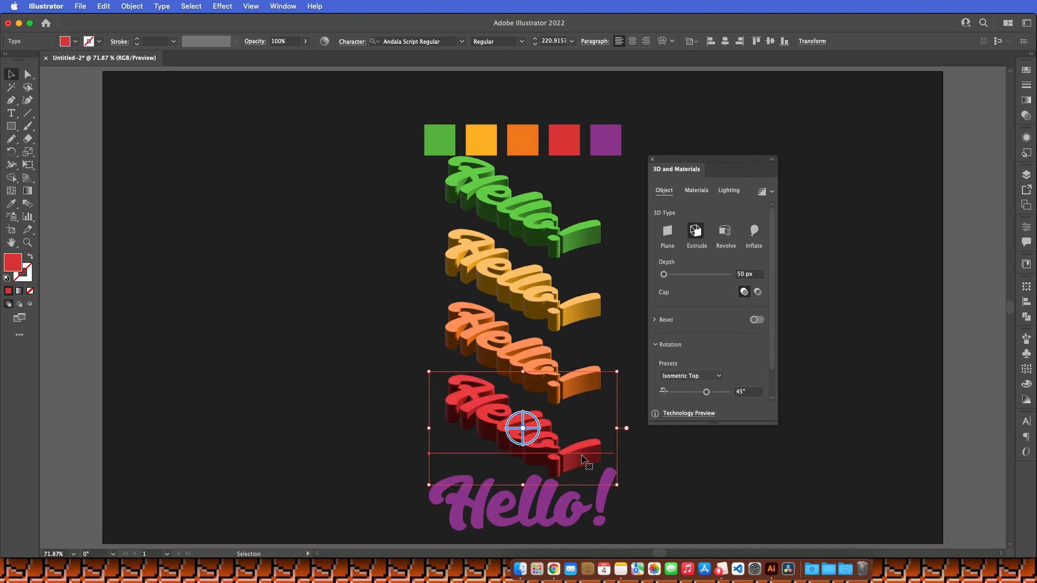
Step: Extrude the purple "Hello!" in 3D with the Isometric Top rotation preset, and deselect it
click(540, 497)
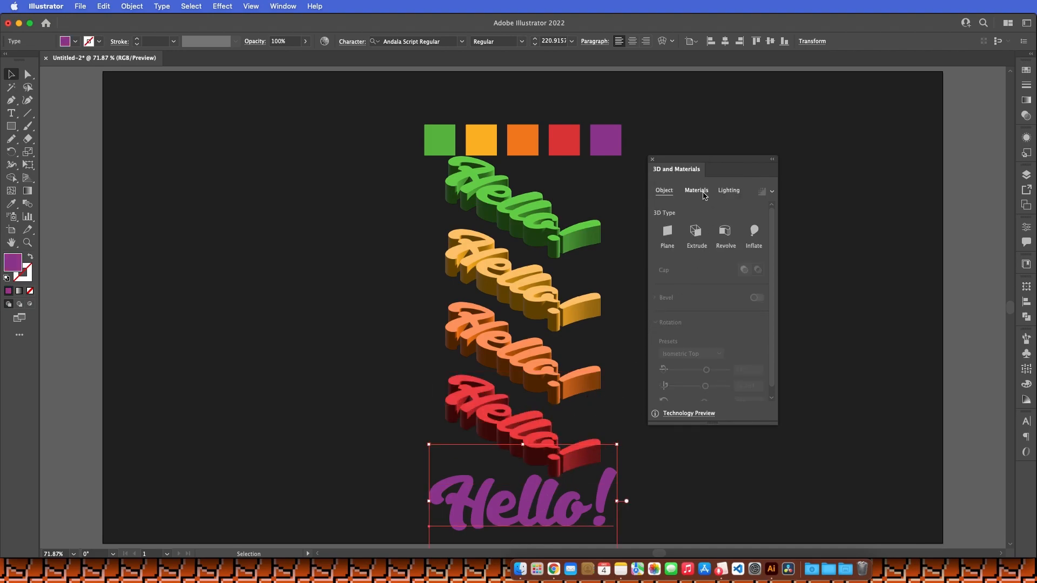
click(696, 232)
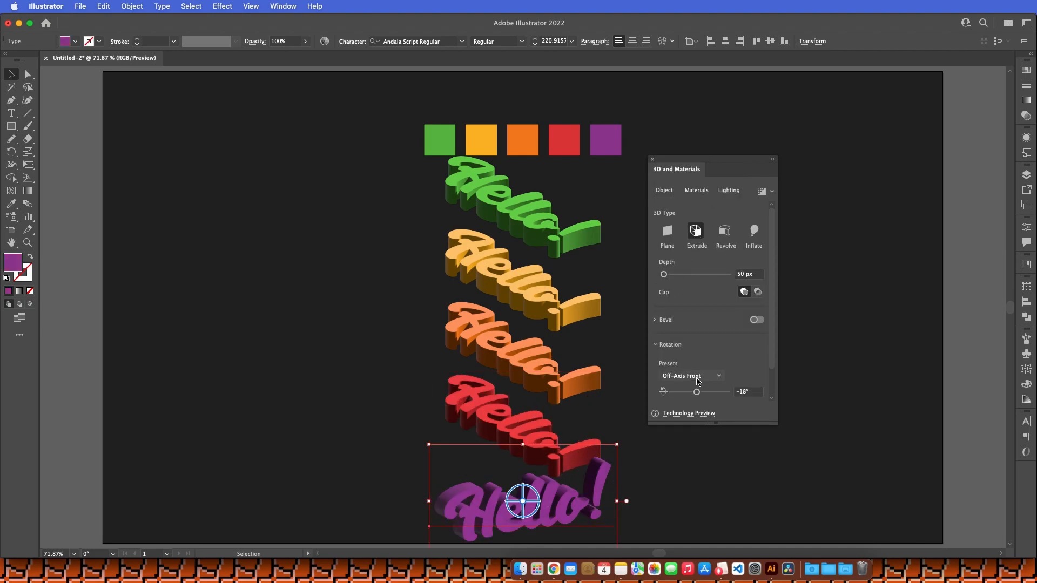
click(697, 376)
click(691, 352)
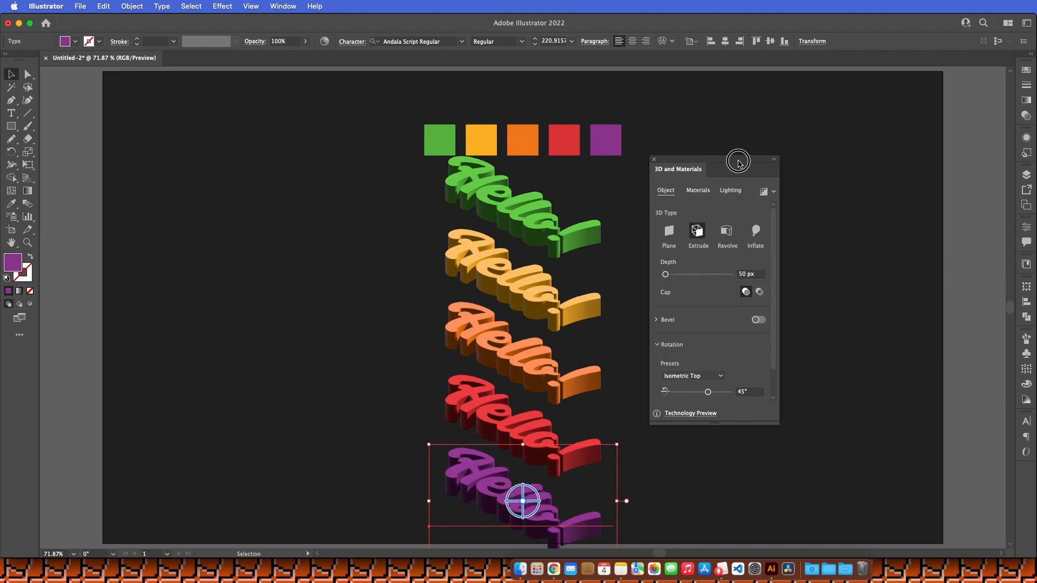
drag(731, 162, 775, 162)
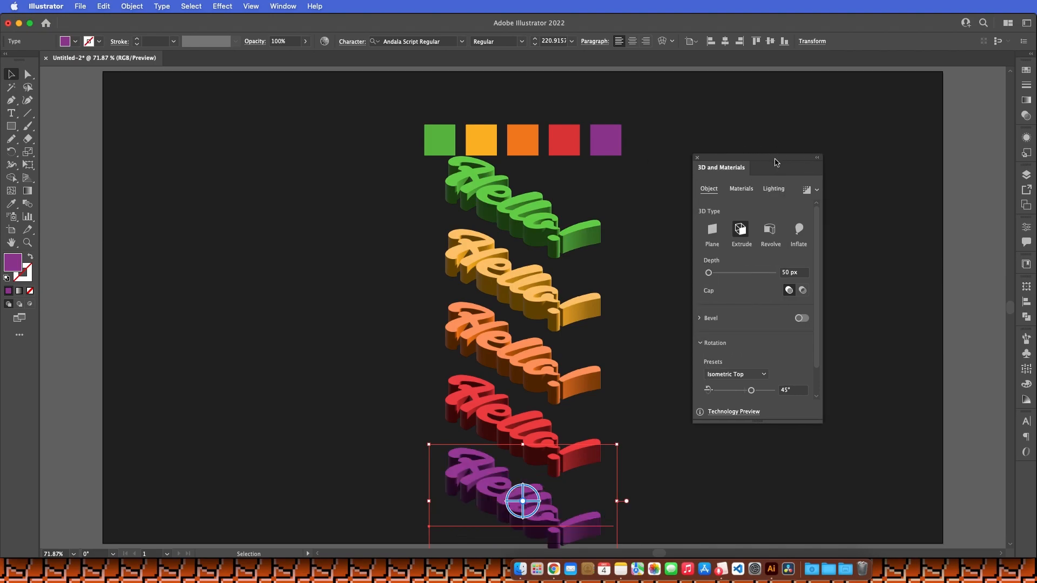
click(666, 177)
Step: Try moving the green "Hello!" straight down about 85 px onto the yellow one, and undo the move
click(519, 215)
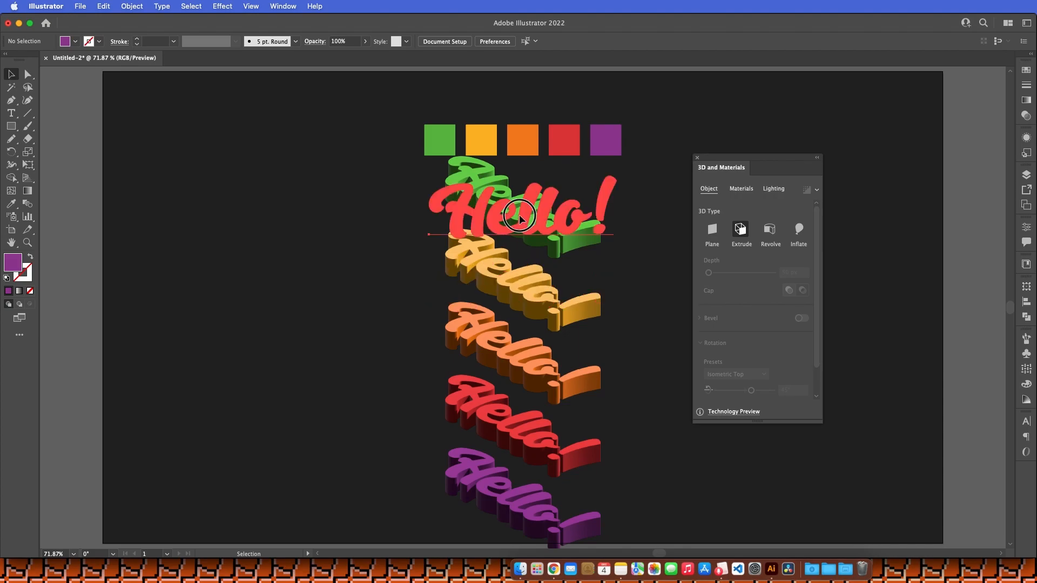
drag(519, 216, 520, 253)
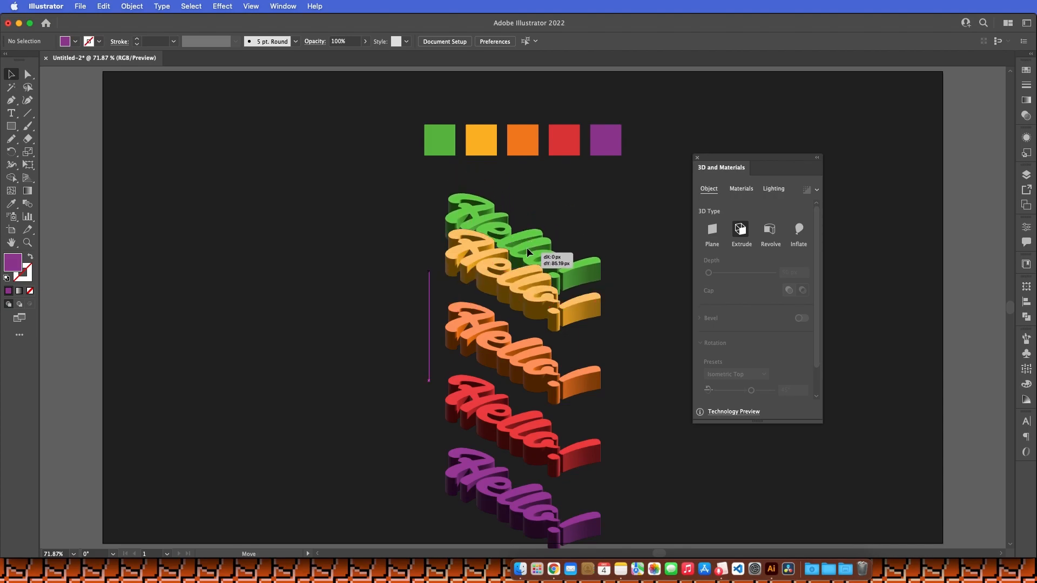
key(s)
key(super+z)
key(z)
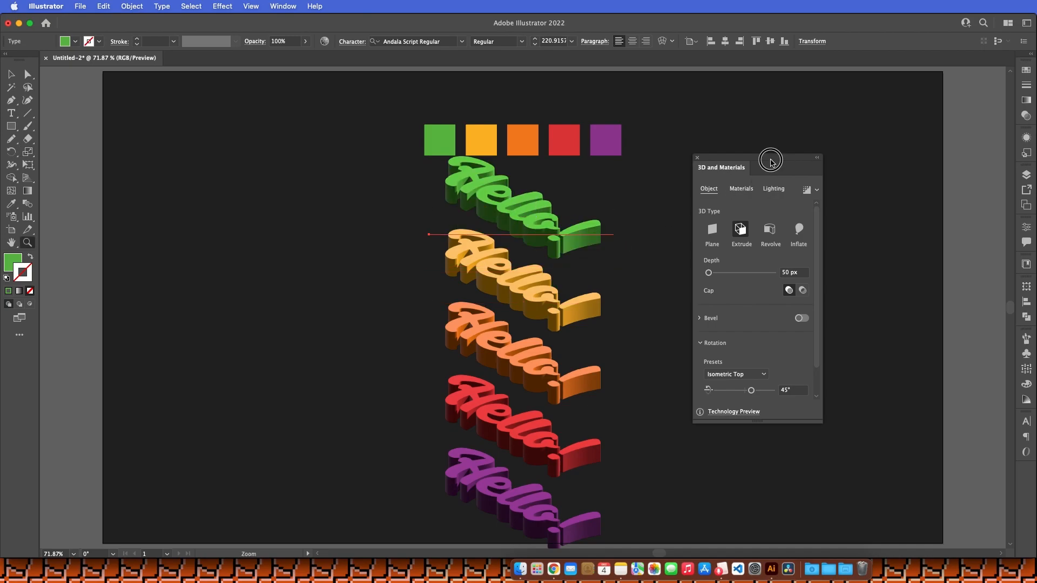
key(v)
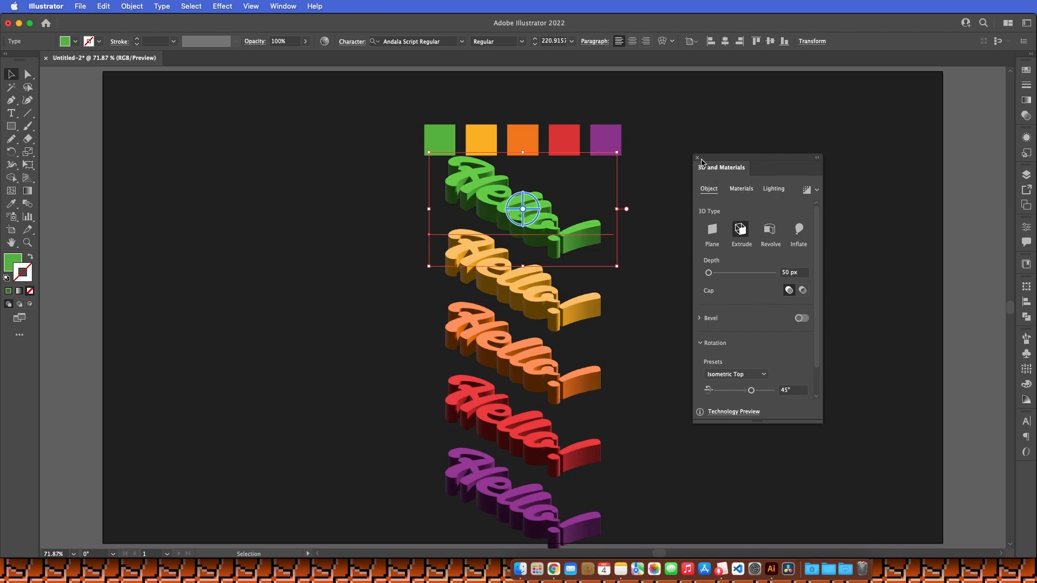
Step: Deselect the green "Hello!" and close the 3D and Materials settings
click(621, 199)
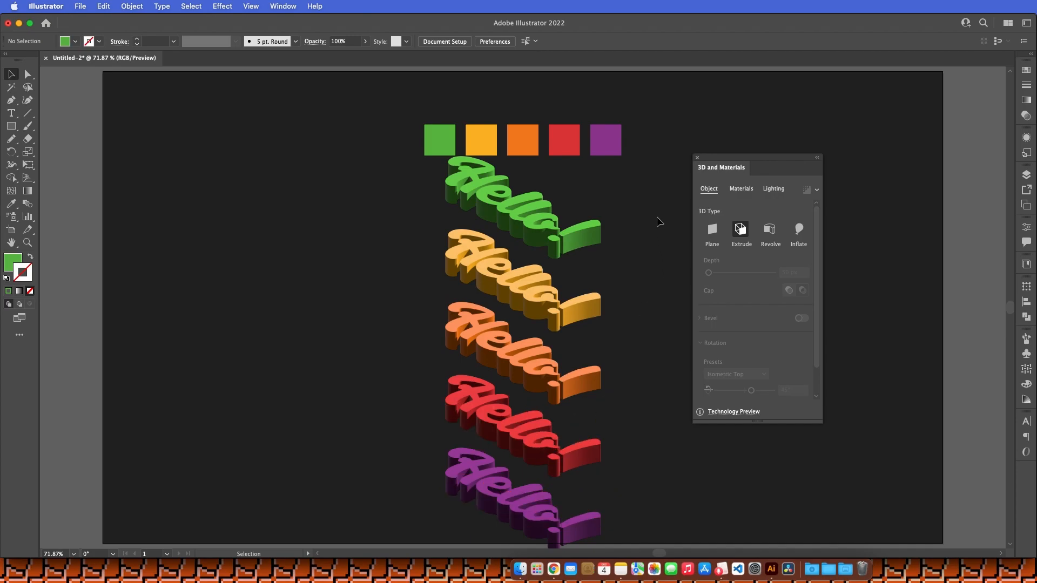
click(697, 158)
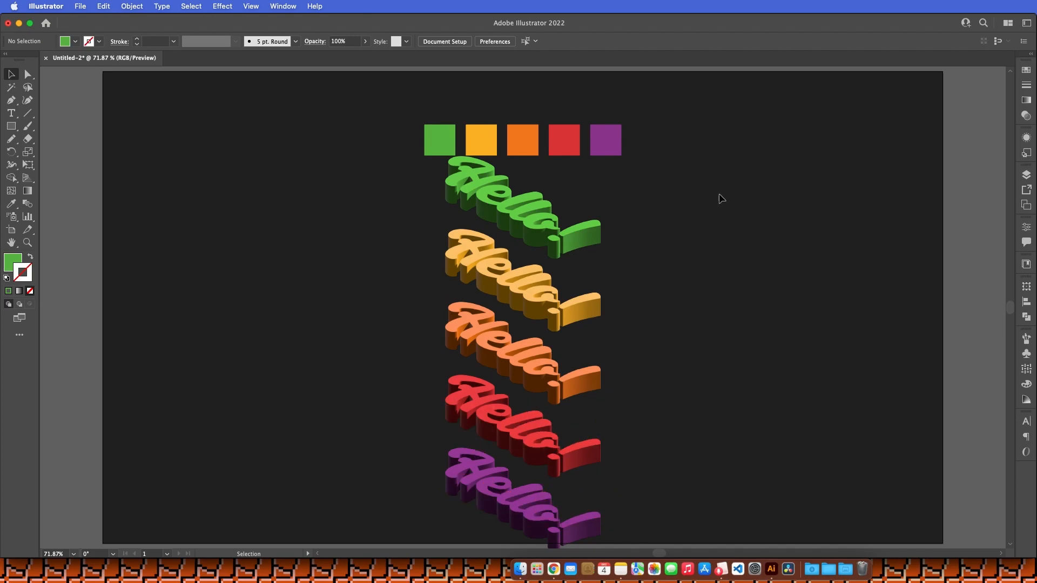
click(811, 221)
drag(505, 200, 511, 343)
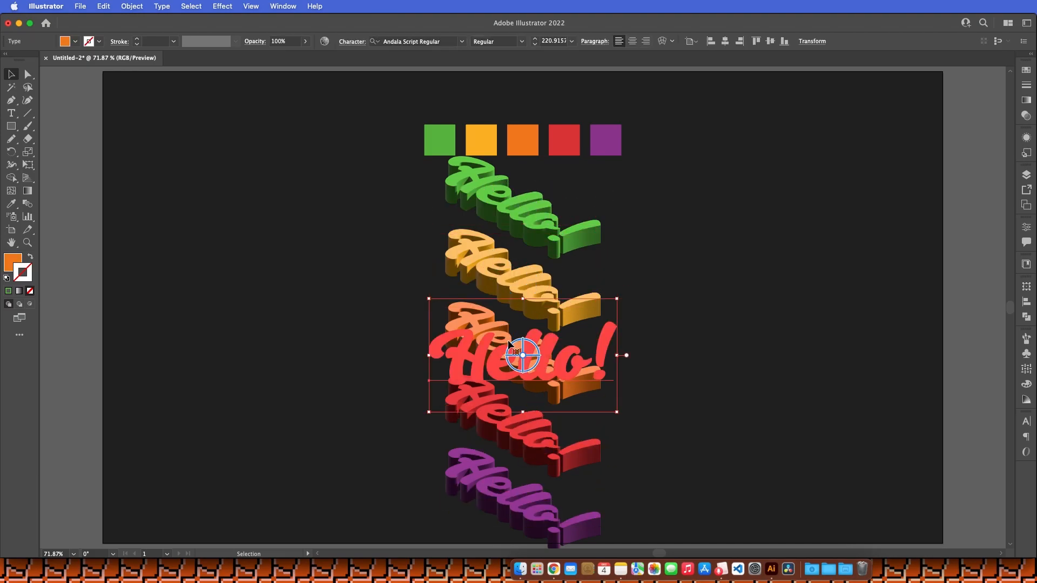
click(510, 421)
click(522, 499)
click(687, 269)
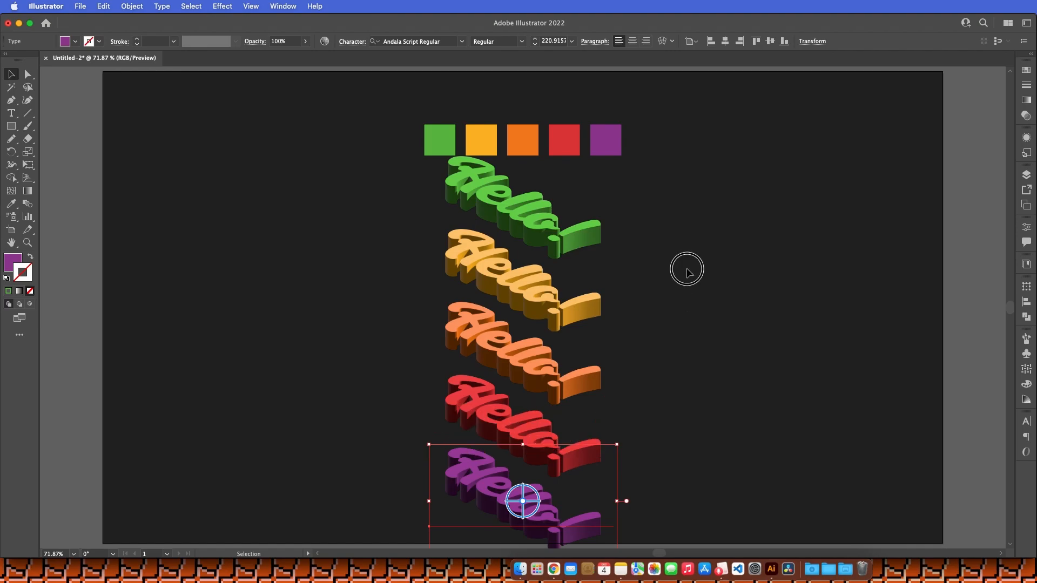
Step: Move the green "Hello!" straight down so that it overlaps behind the yellow one
click(594, 243)
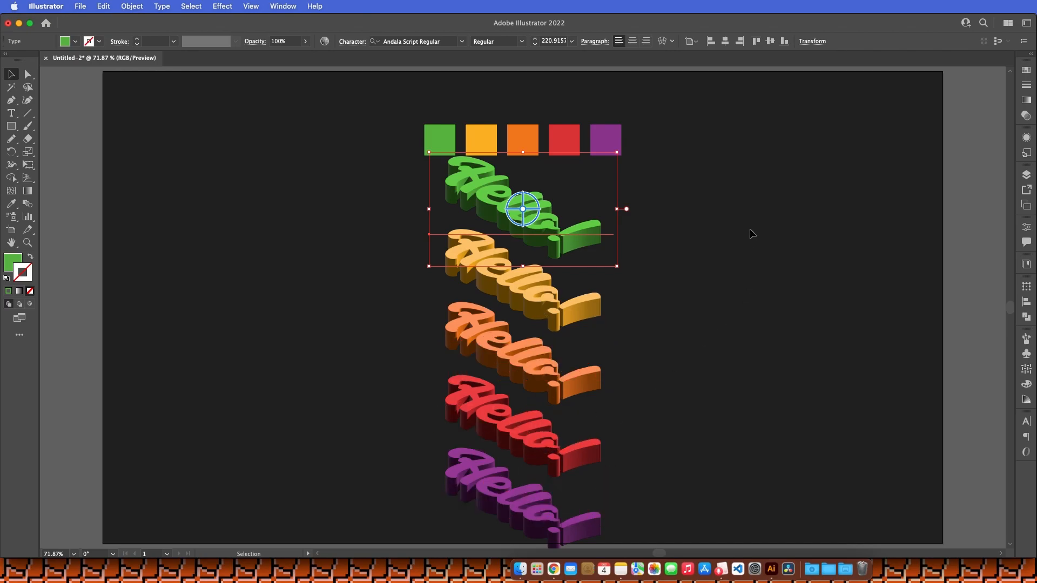
drag(568, 218, 567, 270)
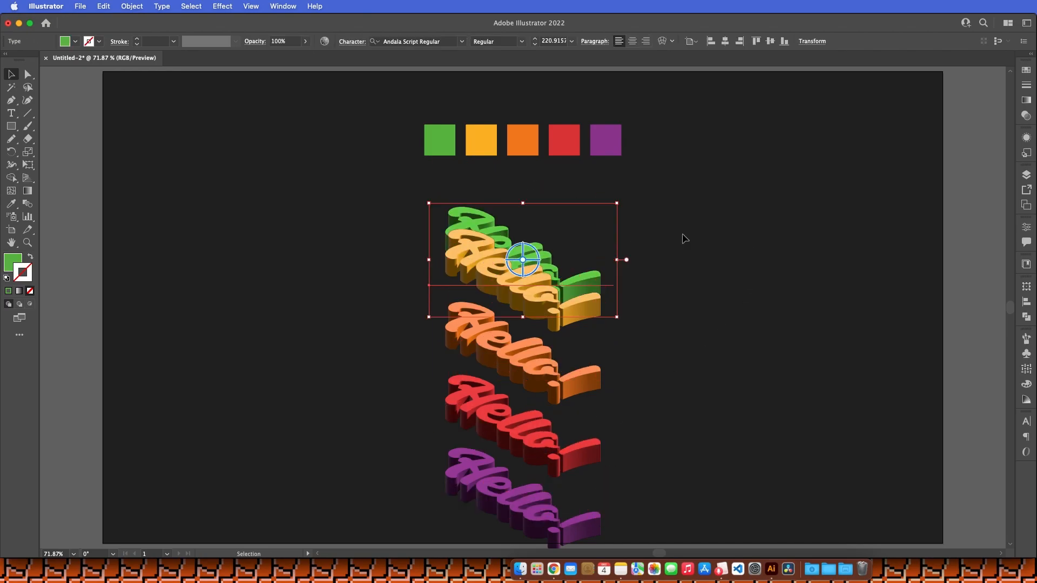
Step: Undo the last move of the green "Hello!" and leave nothing selected
click(703, 217)
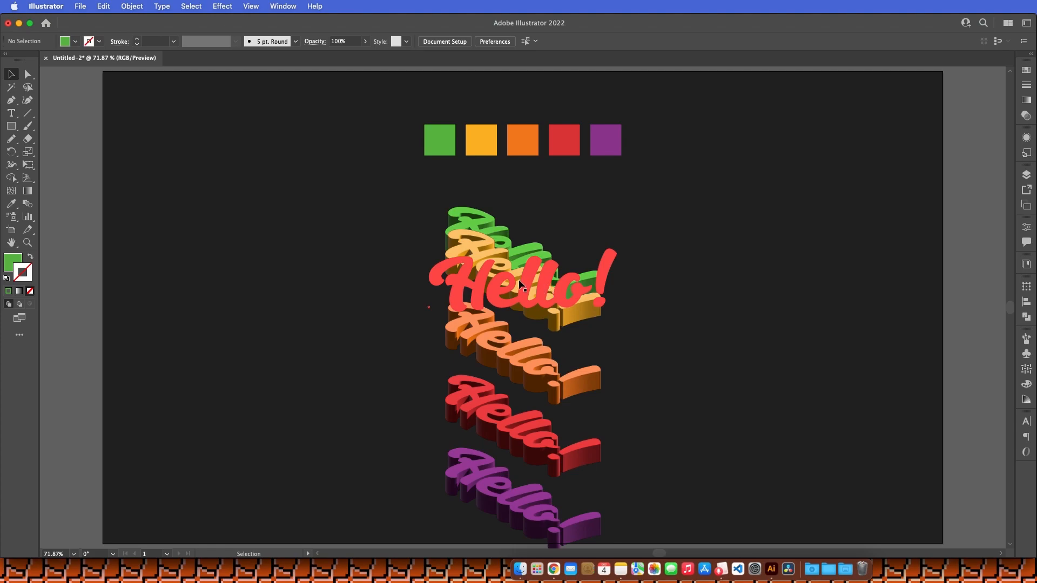
key(super+z)
click(756, 232)
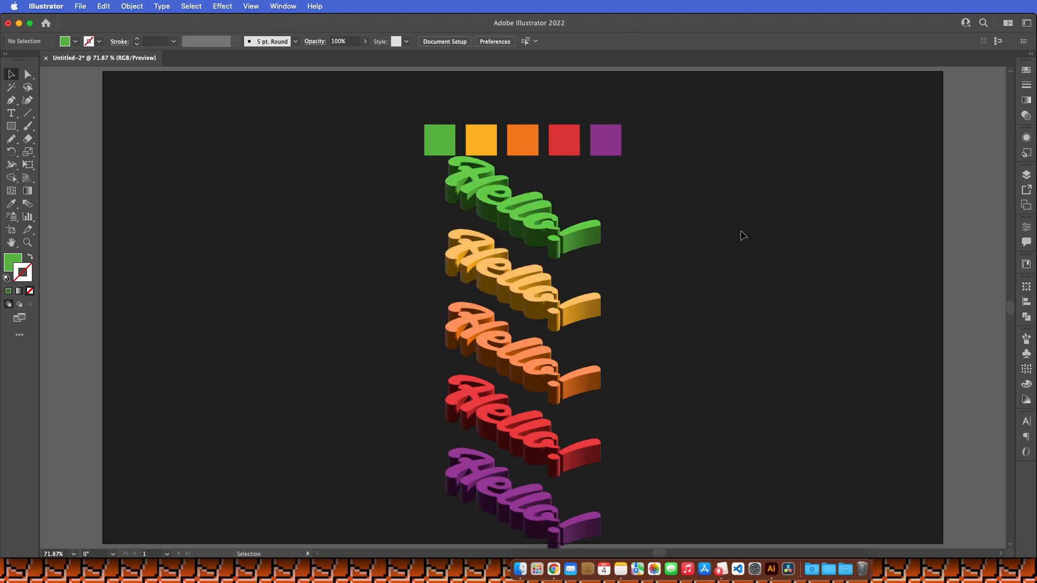
Step: Reorder the five "Hello!" objects in the "meat" layer from front to back as green, yellow, orange, red and purple
click(1028, 174)
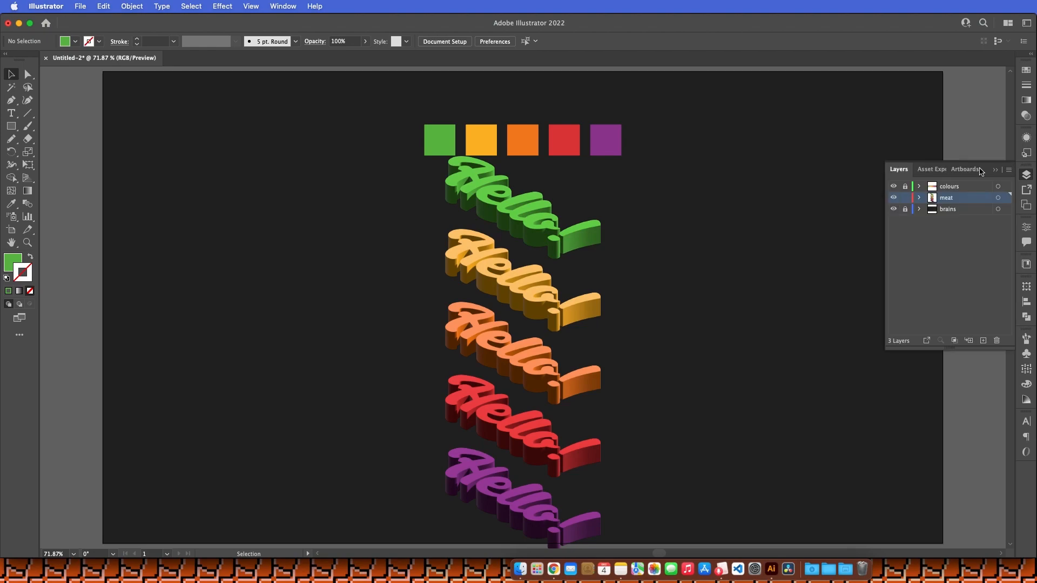
click(919, 198)
click(955, 254)
click(998, 256)
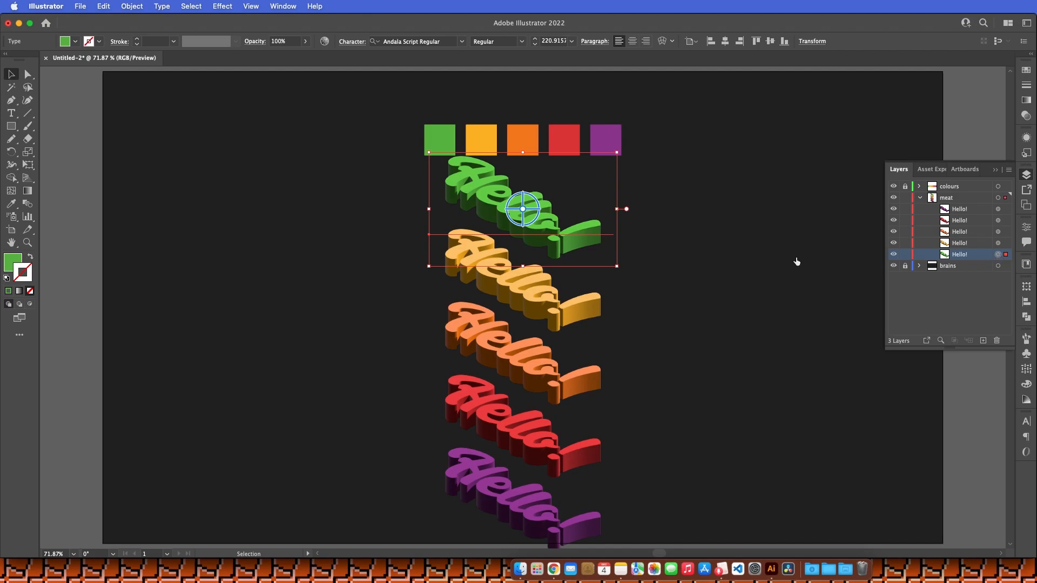
drag(965, 259, 958, 209)
drag(955, 256, 953, 218)
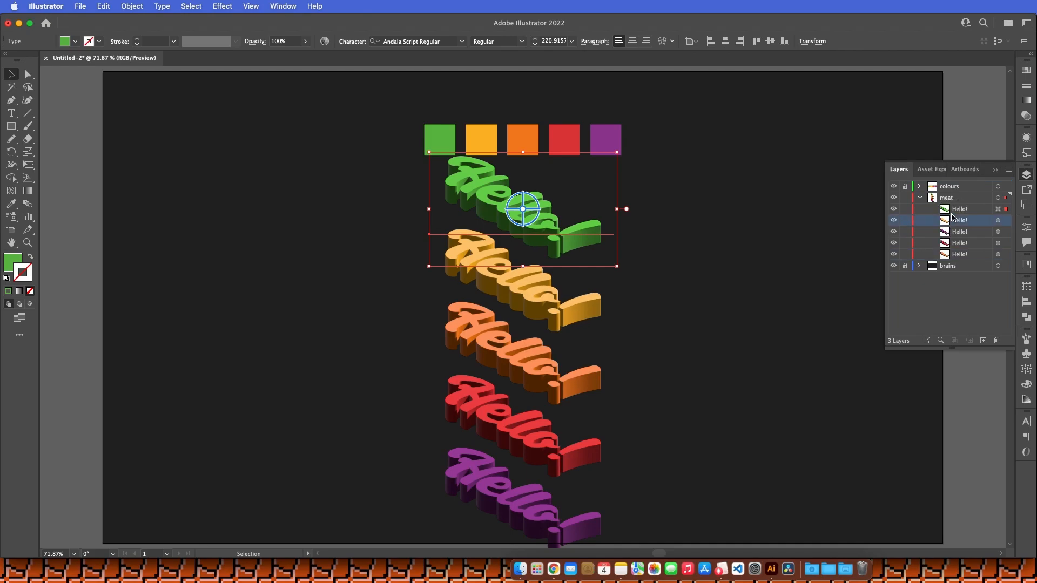
mouse_move(957, 255)
mouse_down()
mouse_move(951, 229)
mouse_move(954, 239)
mouse_up()
click(956, 255)
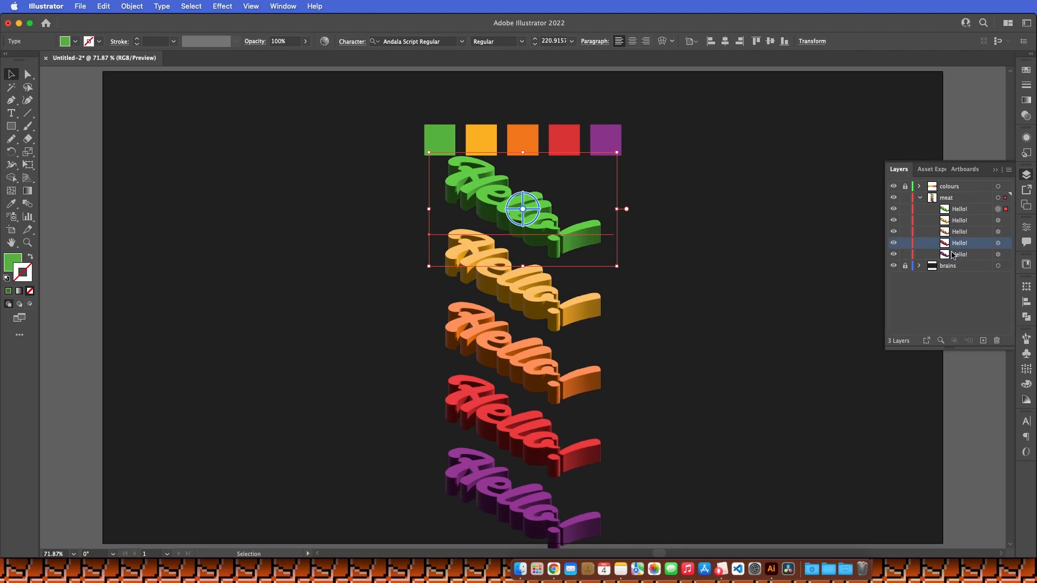
click(661, 405)
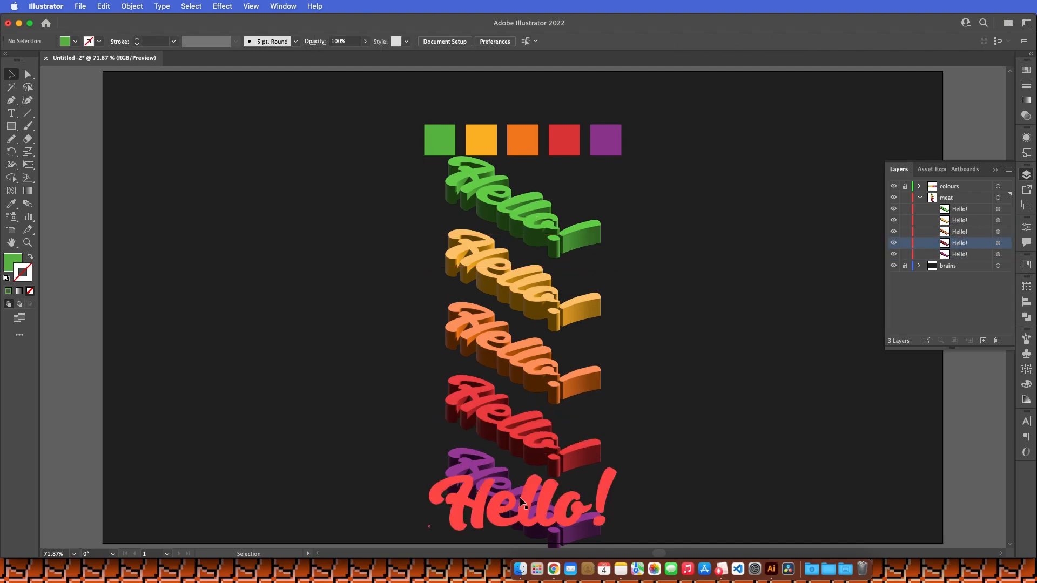
click(996, 170)
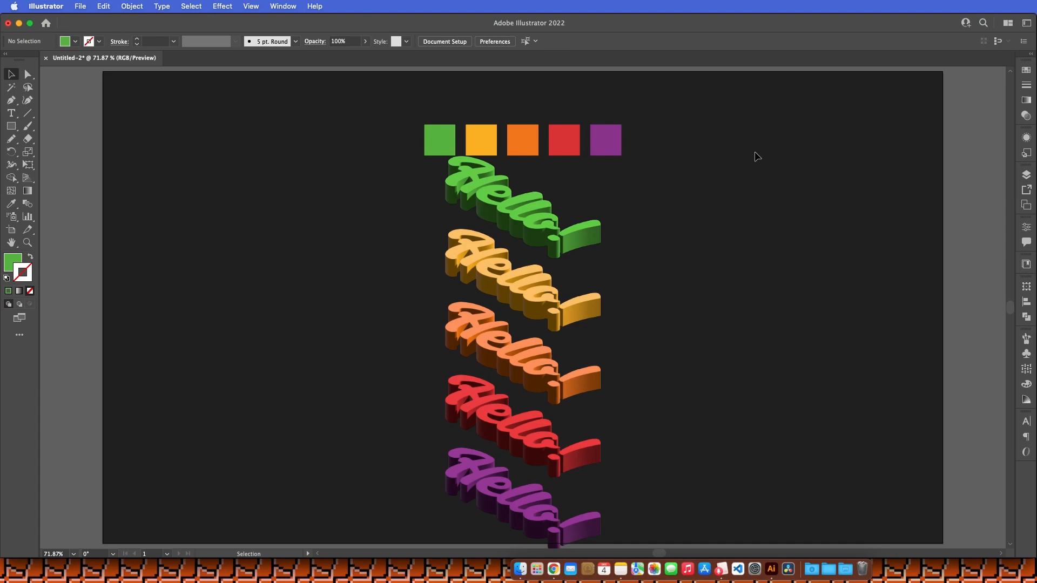
Step: Unlock the "colours" layer and delete its five colour squares
click(1026, 174)
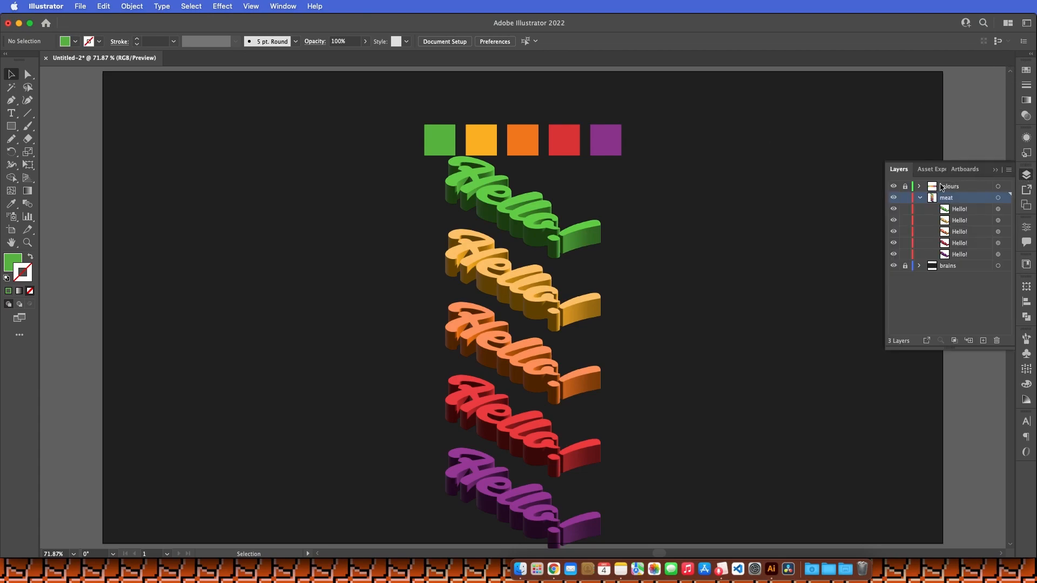
click(905, 186)
drag(691, 148, 426, 136)
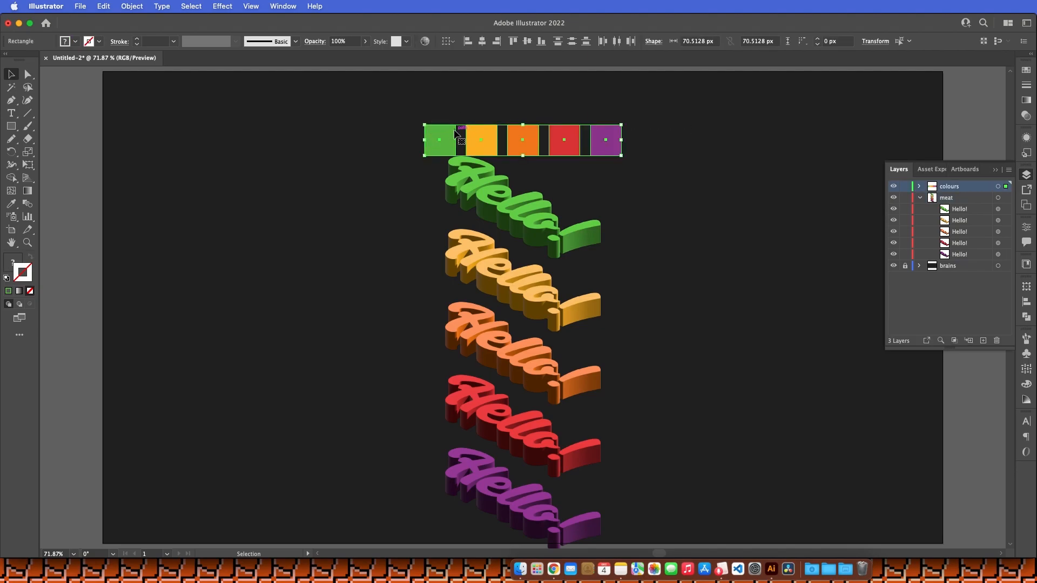
key(Delete)
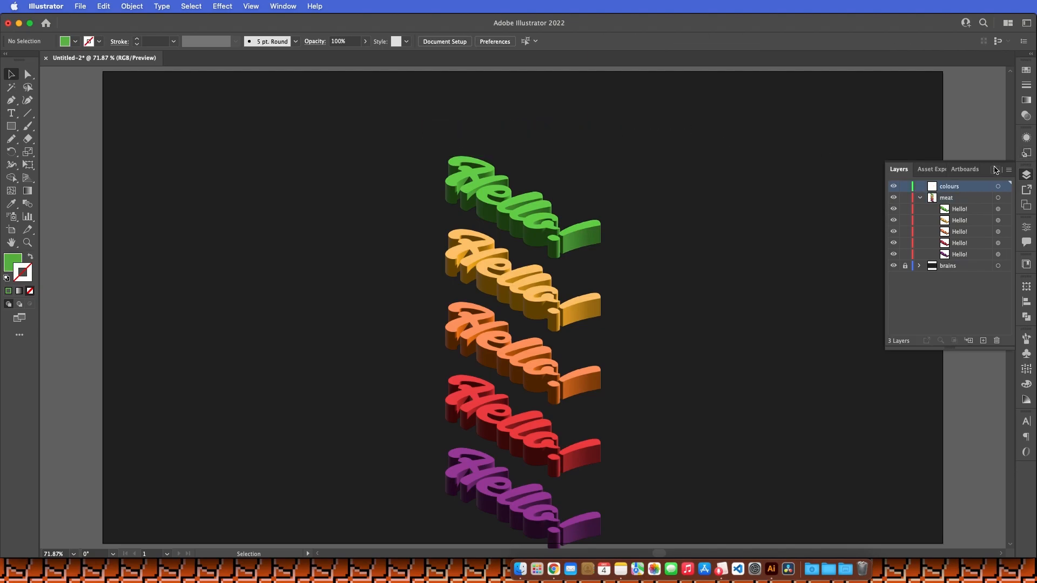
click(995, 170)
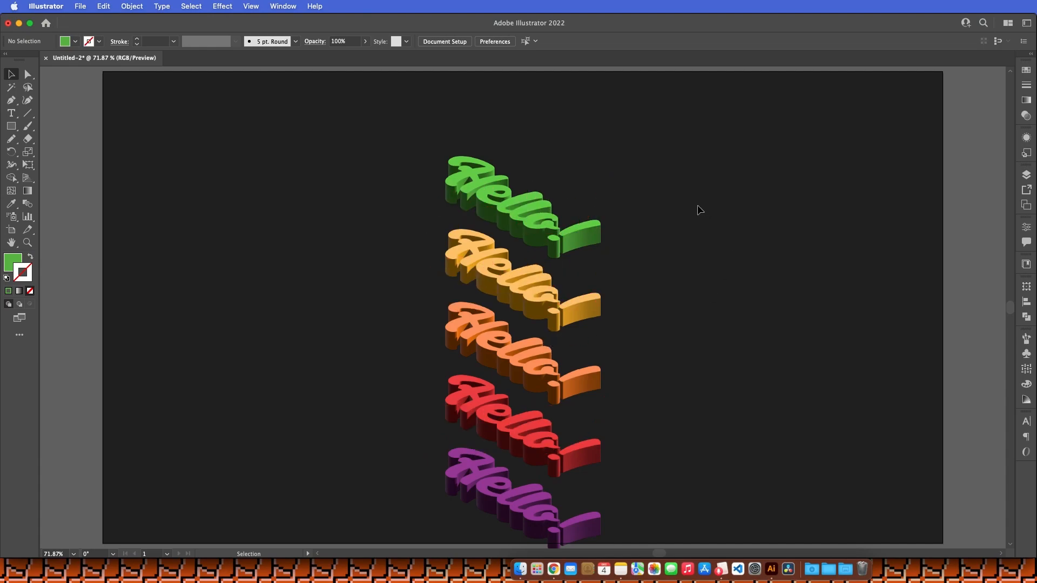
Step: Scale all five "Hello!" texts down together to a font size of about 145 and move them straight up about 130 px
drag(688, 163, 429, 507)
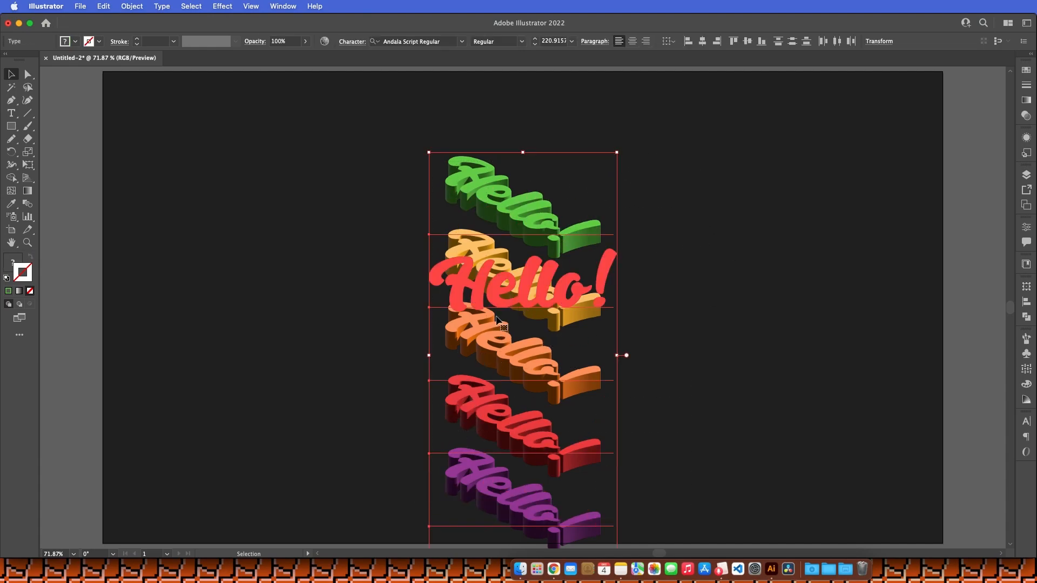
shift+click(517, 250)
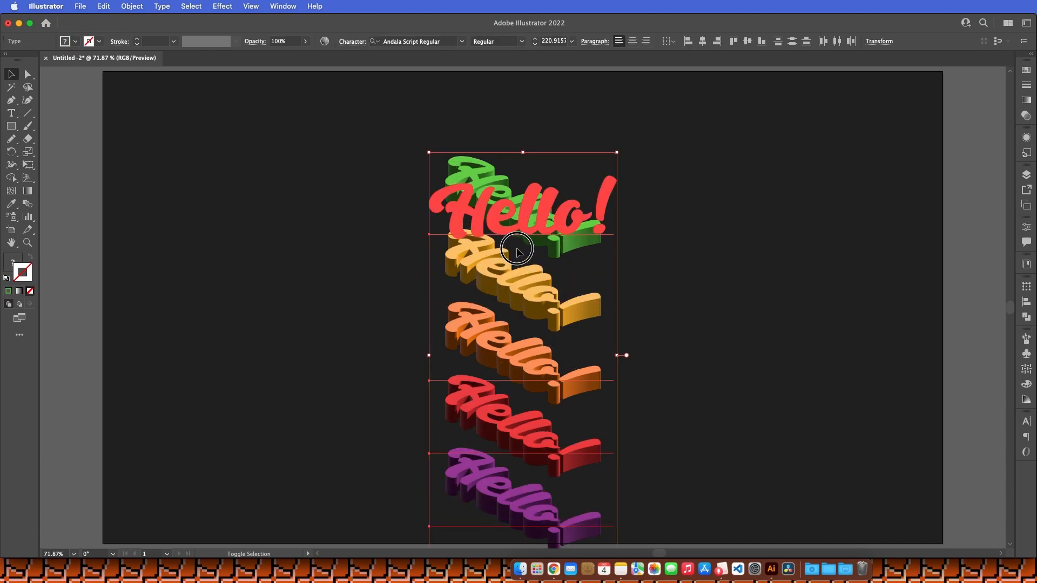
click(723, 233)
drag(710, 186, 382, 495)
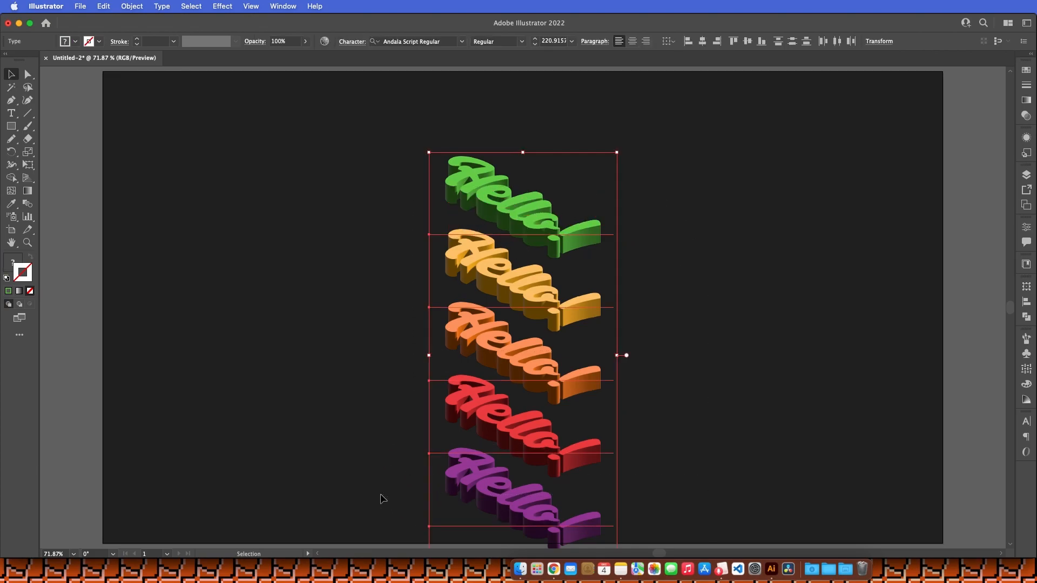
key(super+1)
drag(655, 373, 609, 378)
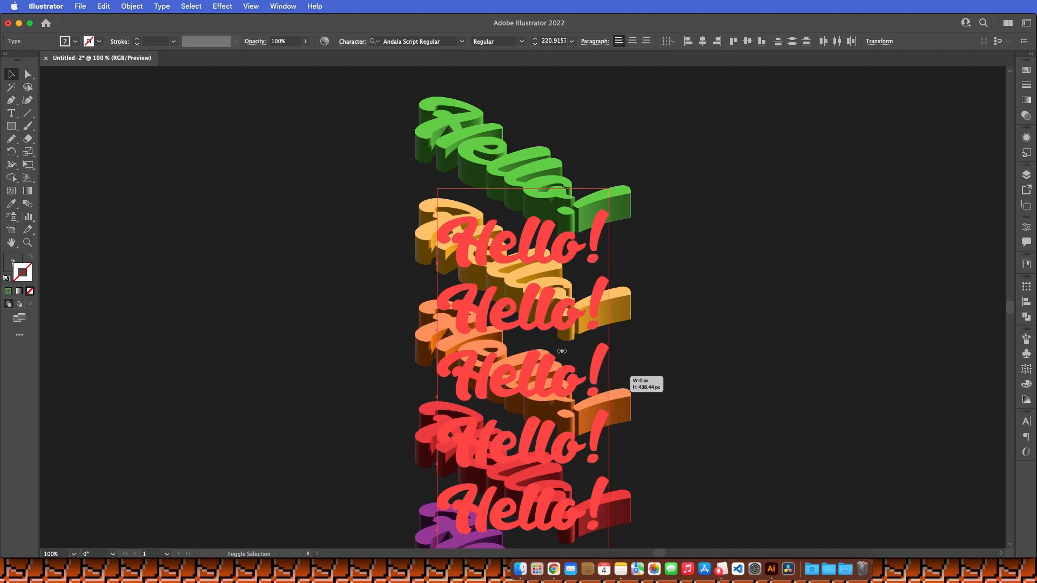
drag(526, 313, 527, 236)
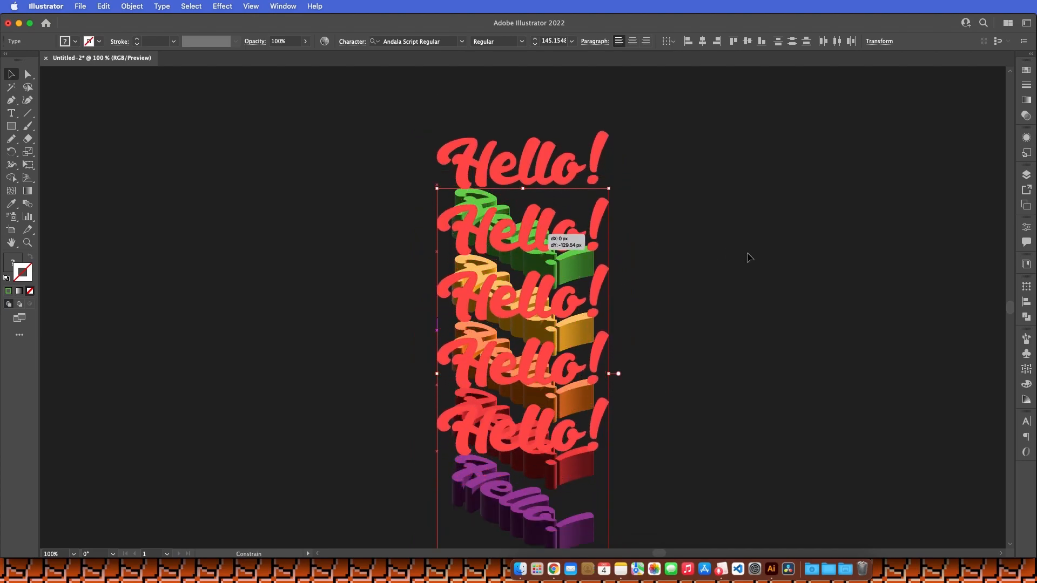
click(715, 253)
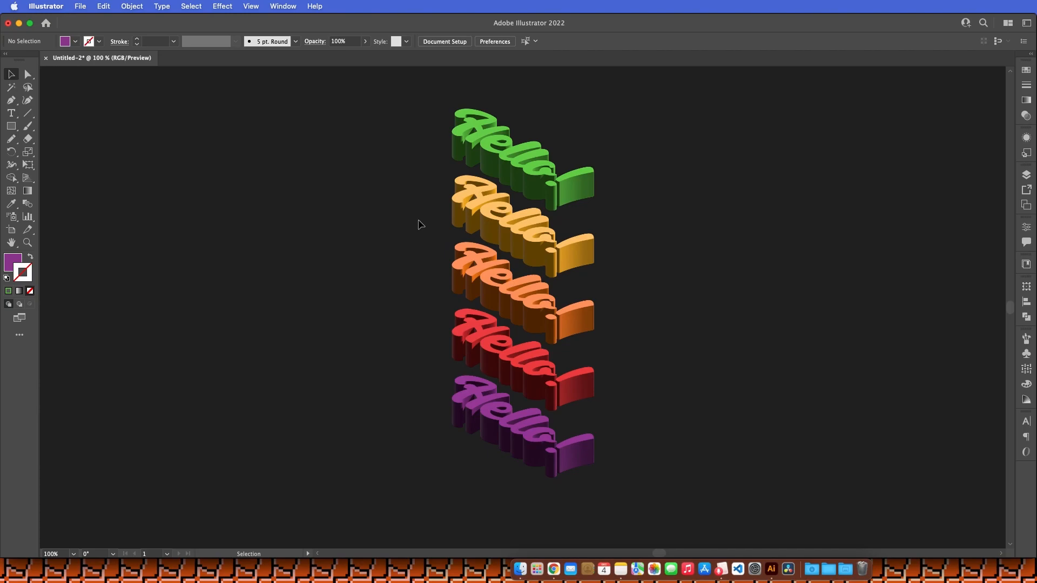
Step: Open the 3D and Materials settings of the yellow "Hello!" from its appearance attributes
key(z)
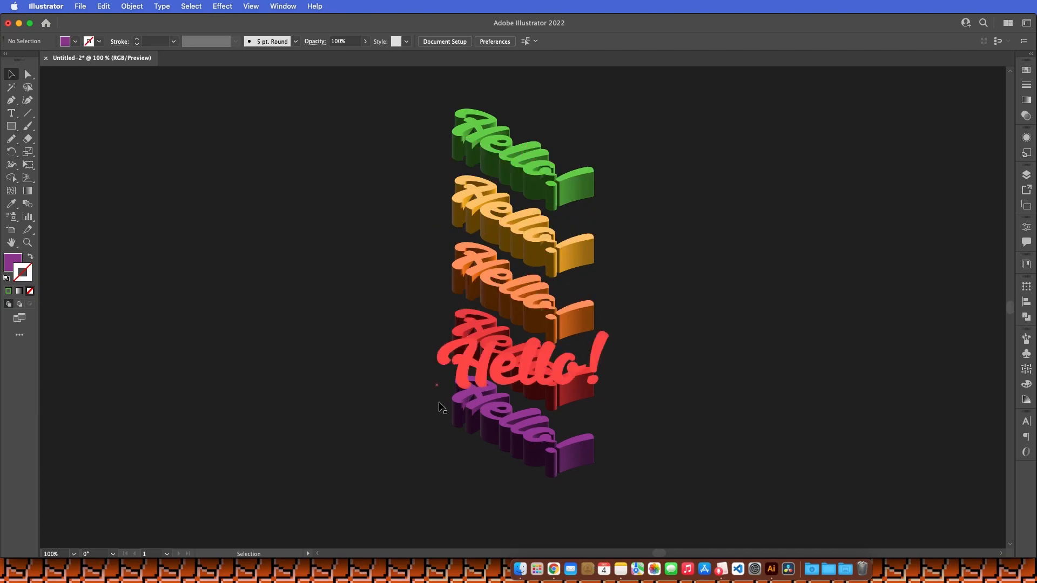
drag(445, 380, 497, 427)
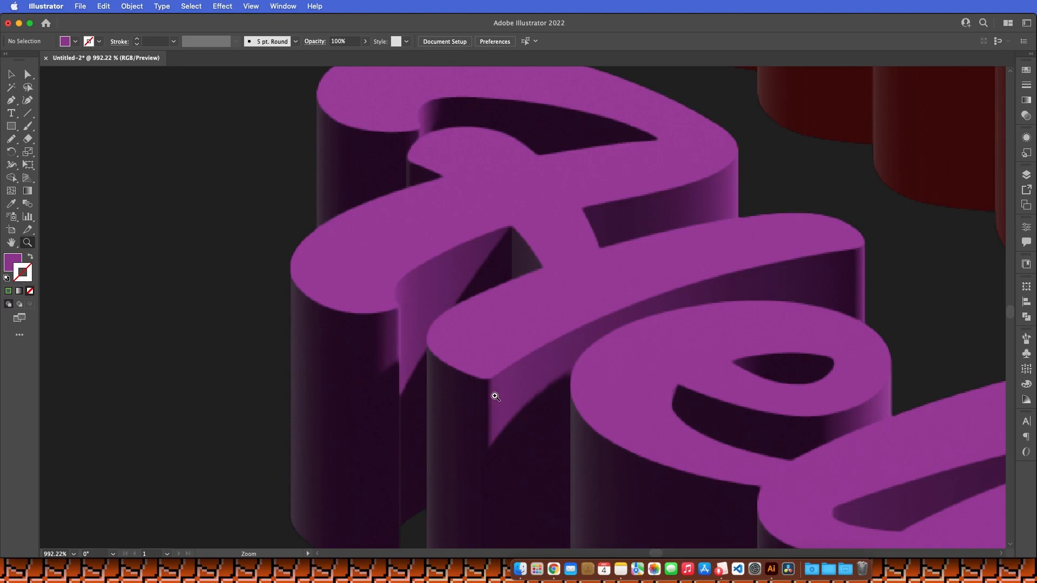
key(super+1)
key(v)
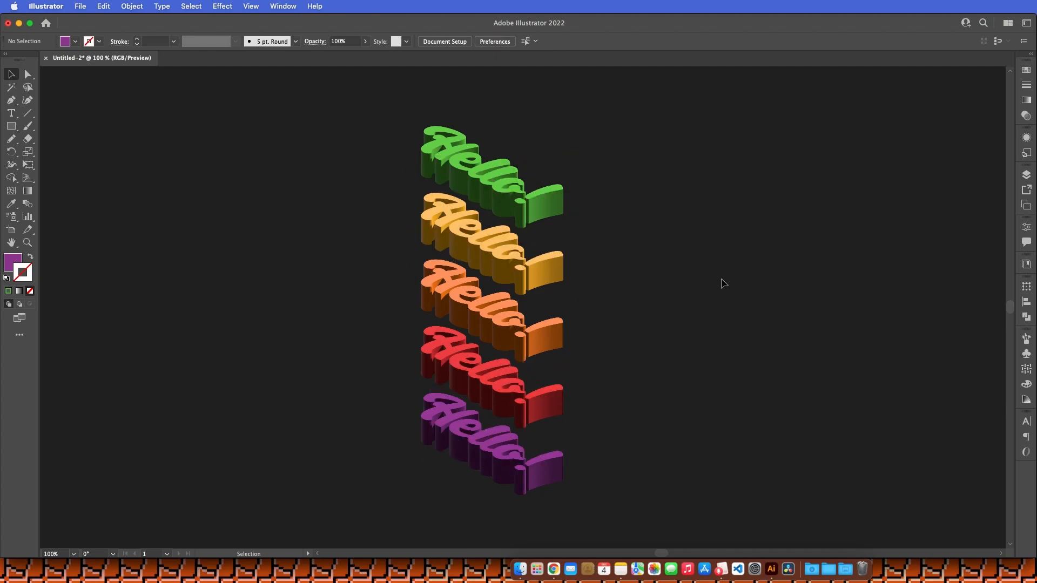
click(502, 255)
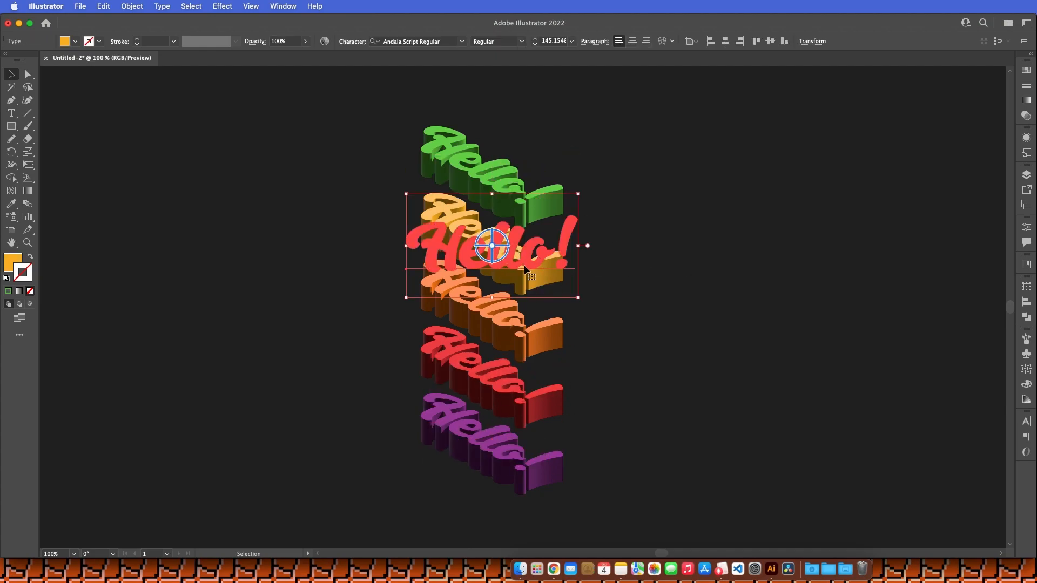
drag(523, 265, 496, 227)
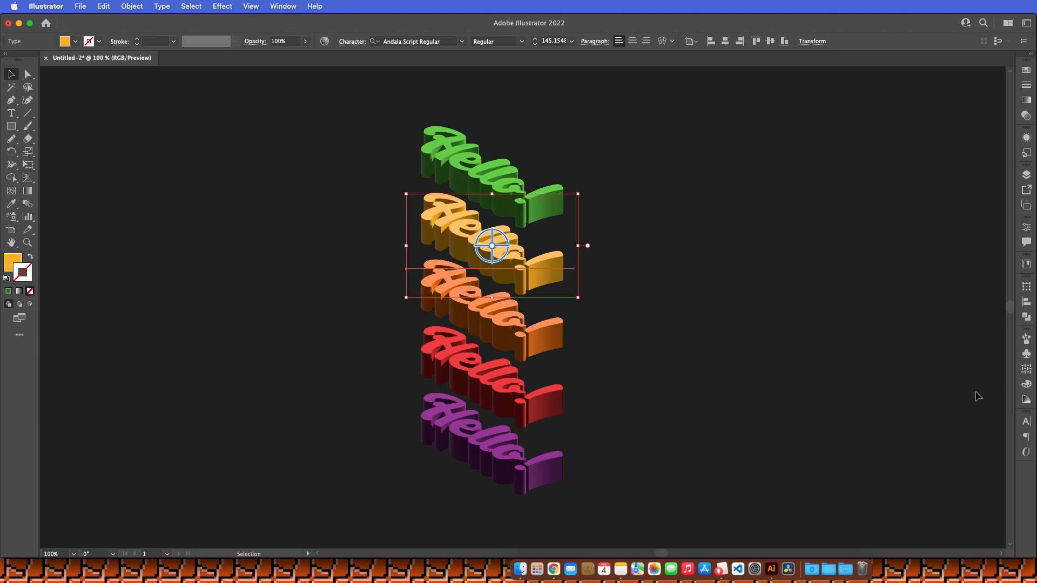
click(1026, 138)
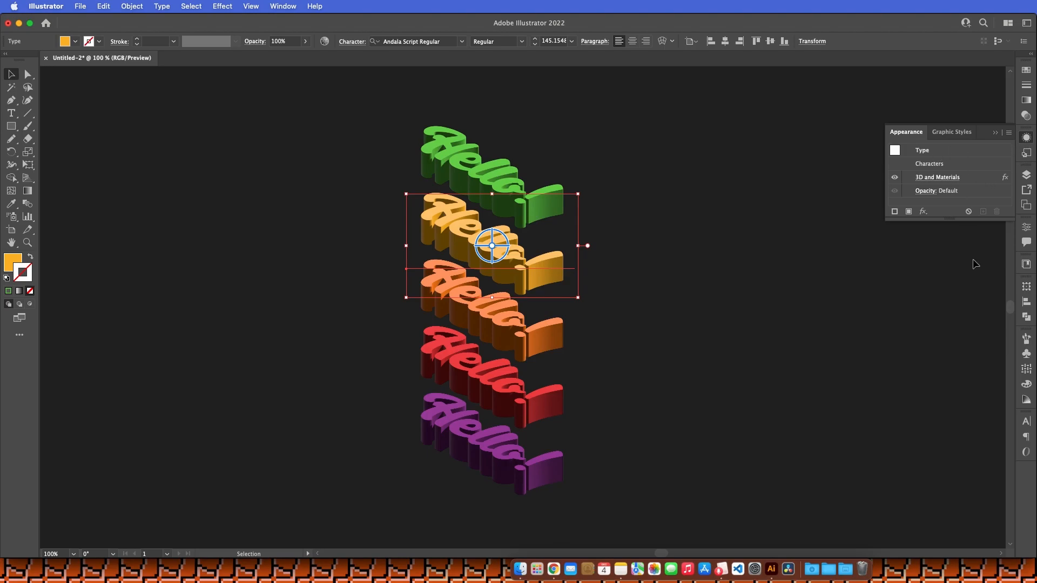
drag(950, 222, 950, 274)
click(937, 177)
drag(769, 160, 725, 155)
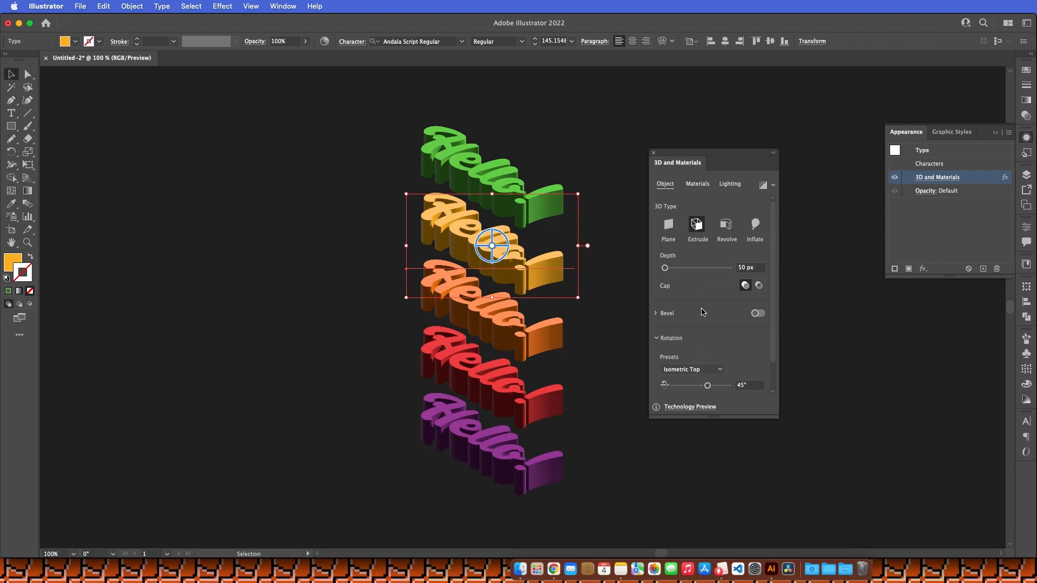
Step: Try the Right lighting preset on the yellow "Hello!", and apply the Top Left preset instead
click(729, 183)
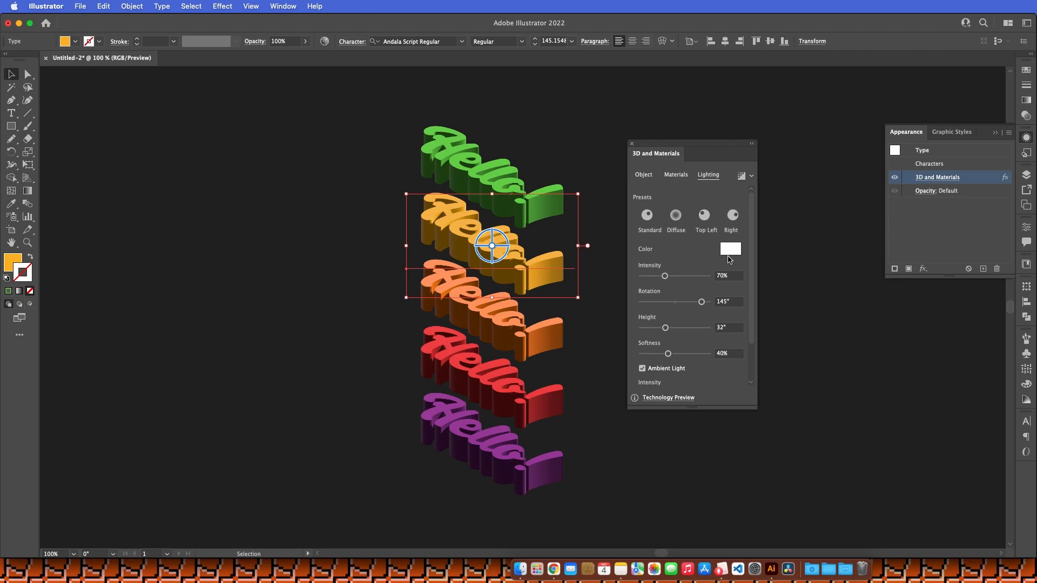
click(732, 216)
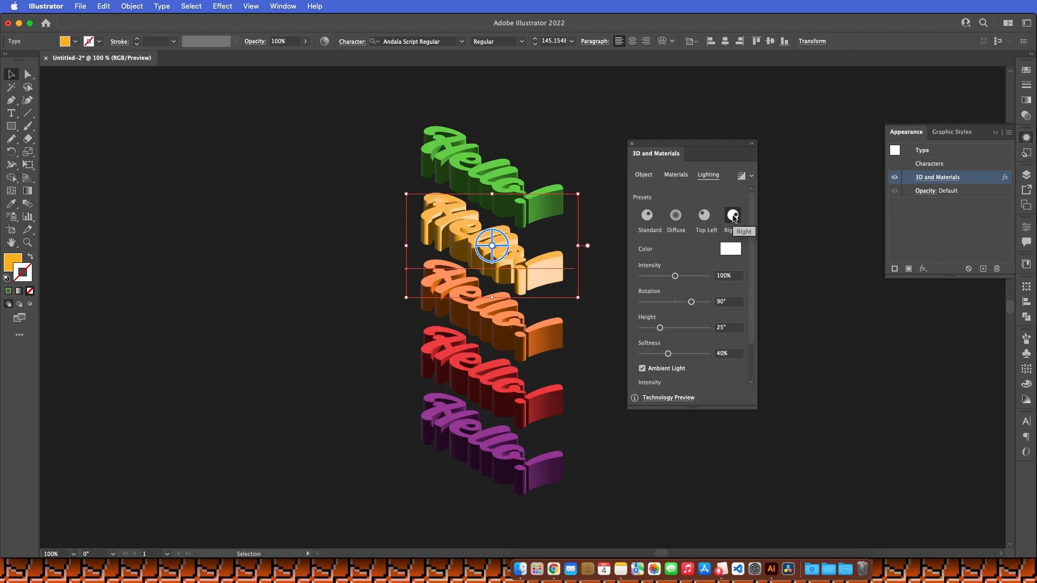
click(703, 215)
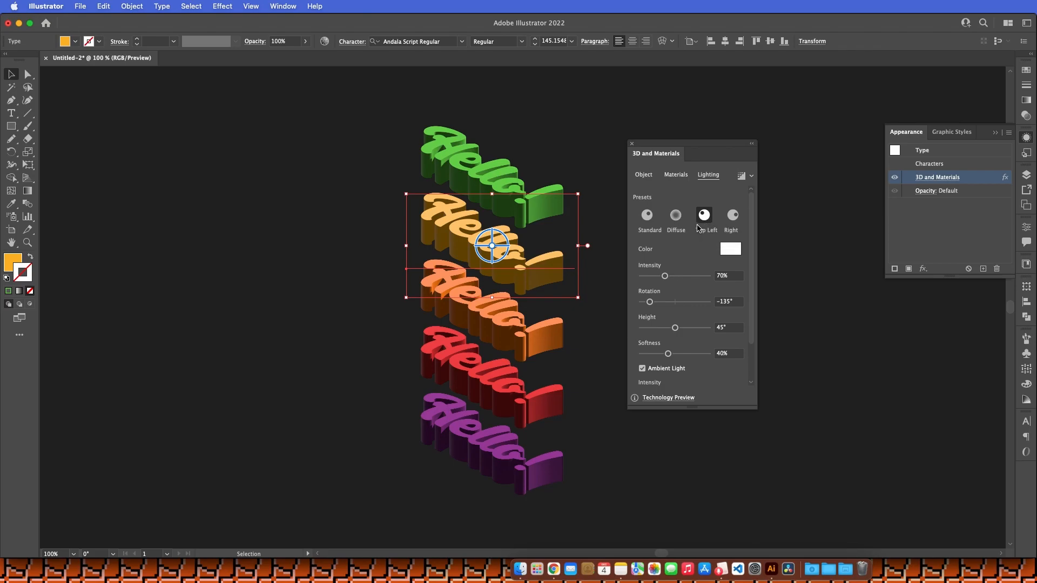
Step: Apply the Top Left lighting preset to the orange, red and purple "Hello!", and close the 3D and Materials settings
click(489, 302)
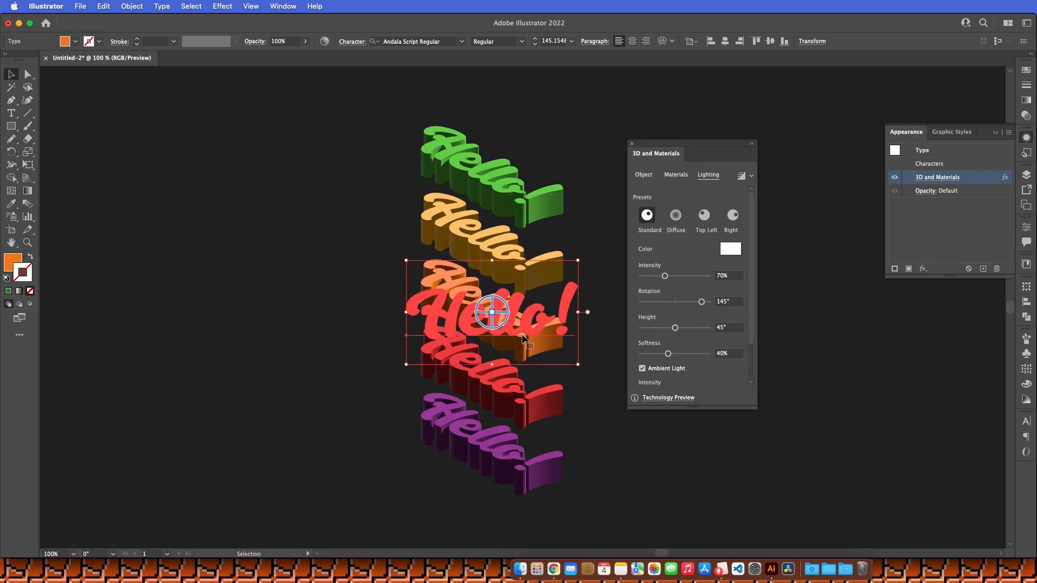
click(700, 220)
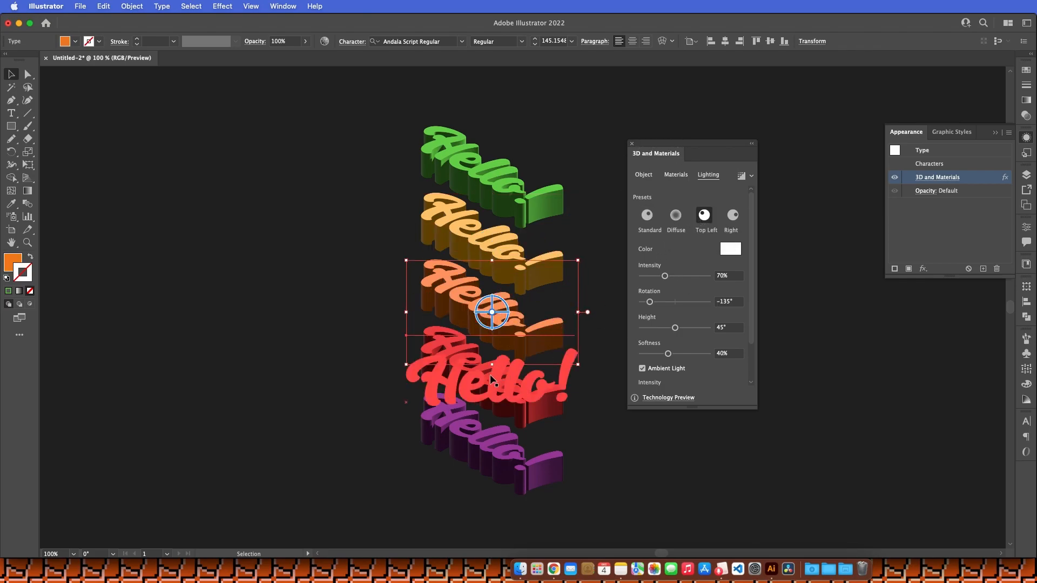
click(491, 376)
click(705, 218)
click(495, 443)
click(705, 219)
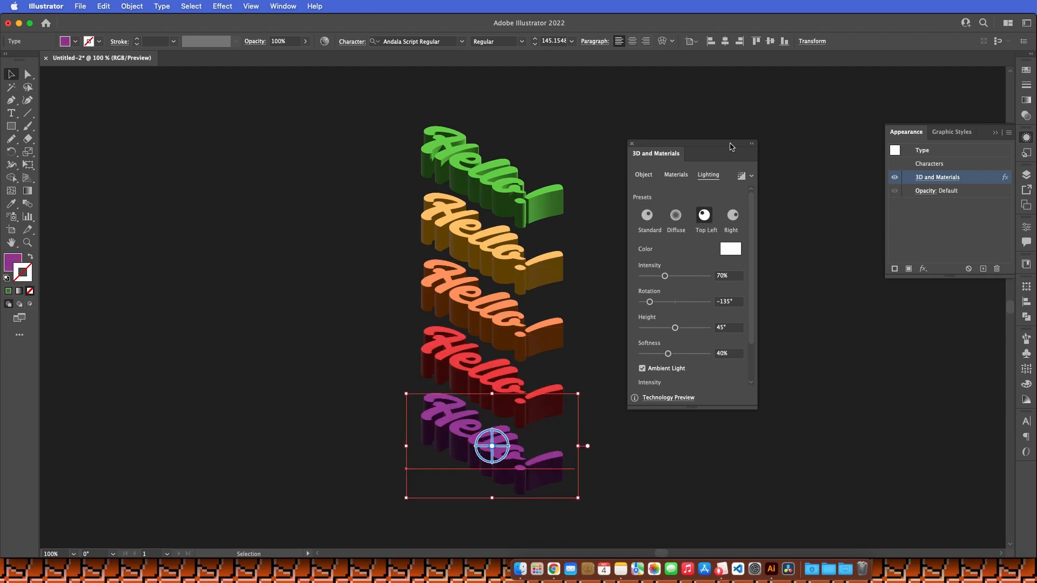
click(631, 146)
click(673, 200)
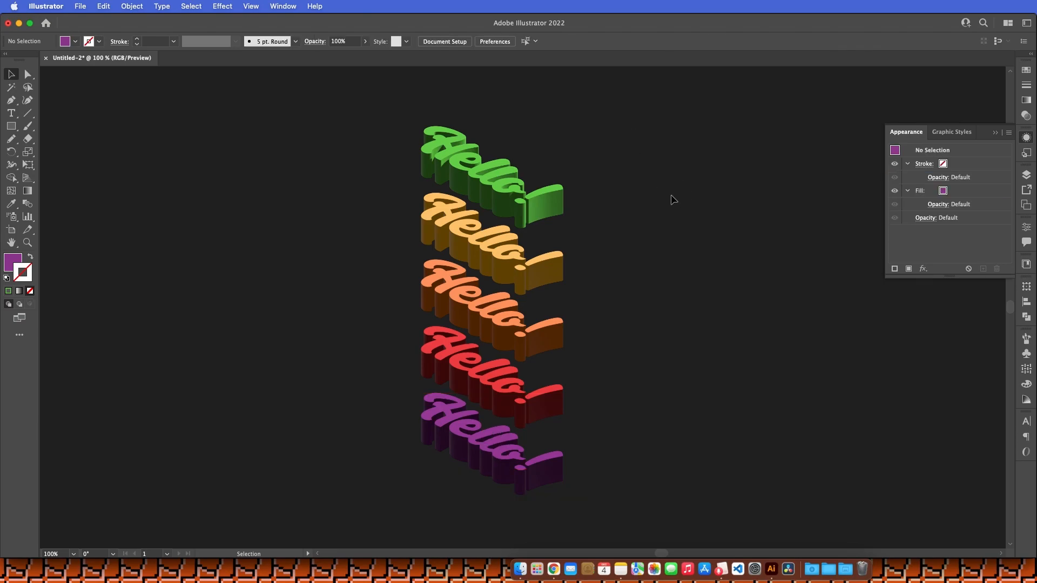
Step: Expand the appearance of all five "Hello!" texts and deselect them
drag(365, 118, 677, 497)
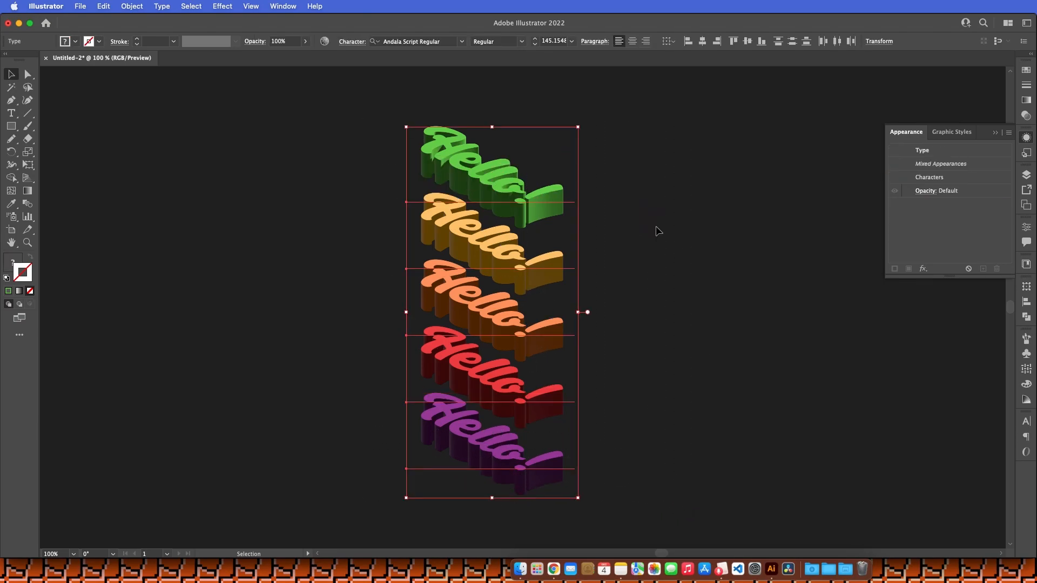
click(131, 6)
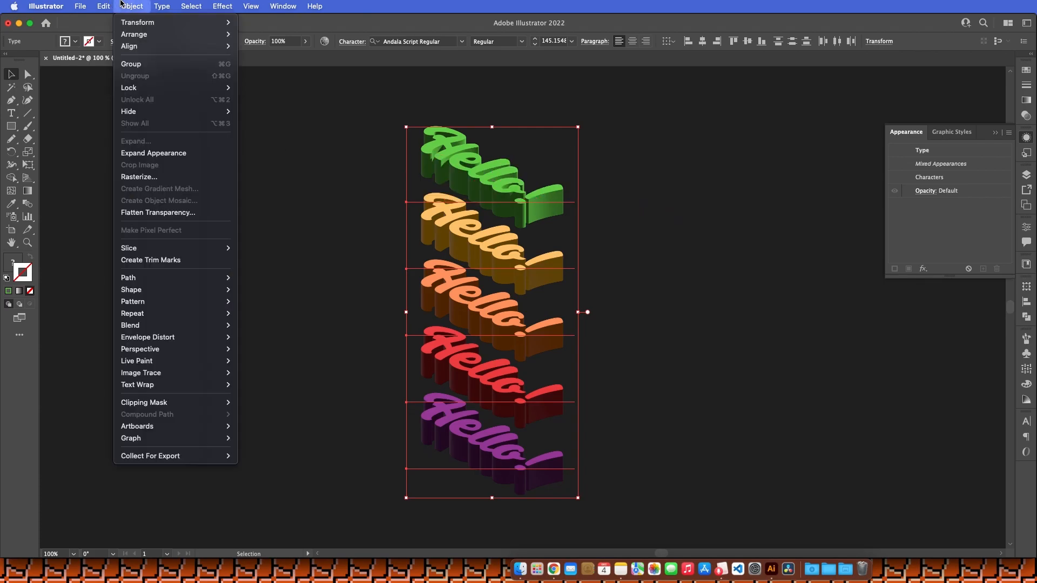
click(169, 153)
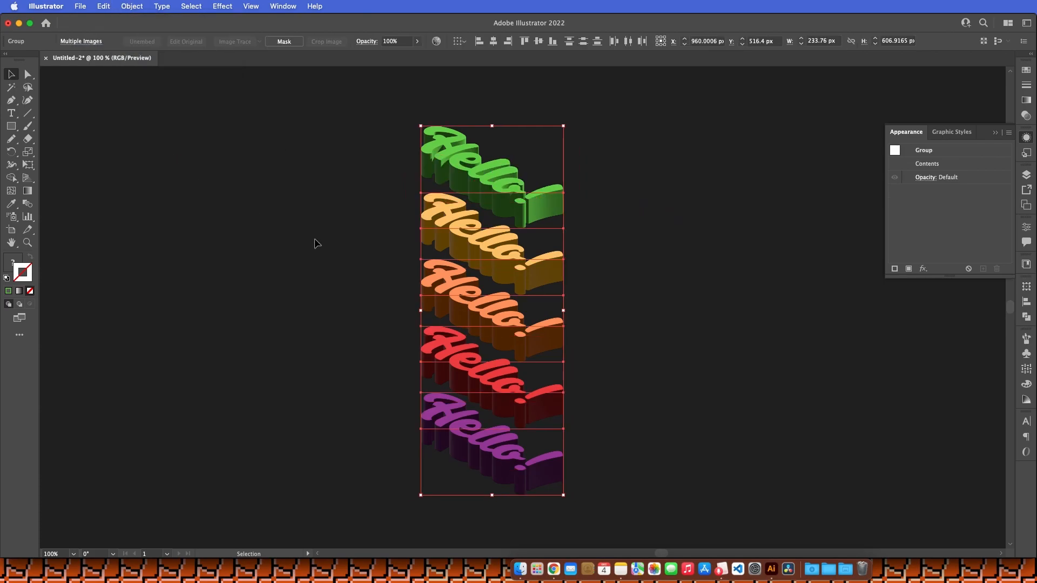
click(701, 346)
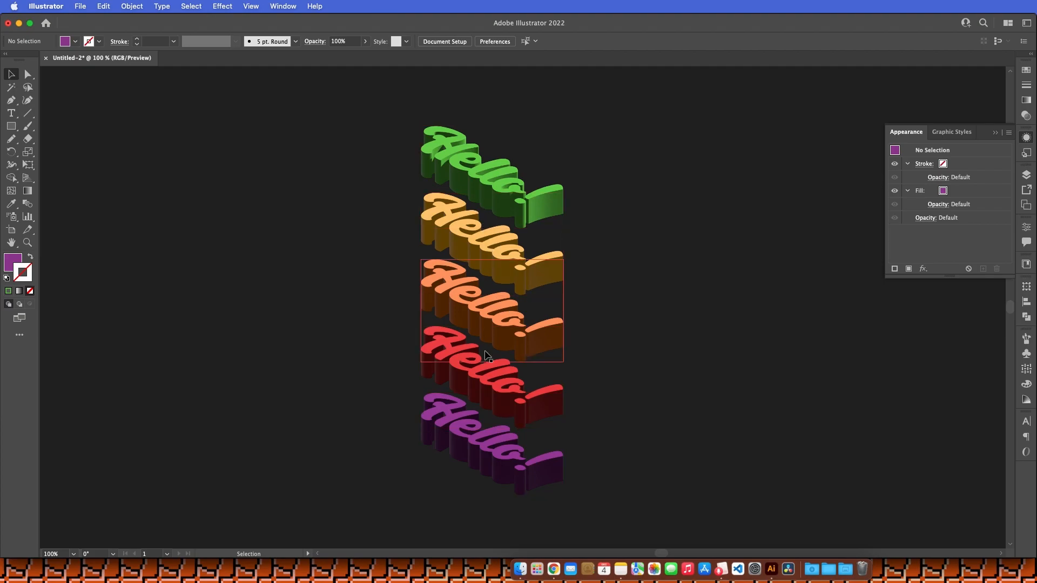
Step: Move the coloured "Hello!" groups vertically into one tight stack with green on top, followed by yellow, orange, red and purple
drag(471, 429, 470, 385)
click(617, 381)
drag(479, 306, 460, 337)
click(488, 252)
drag(488, 251, 487, 333)
click(497, 200)
drag(498, 203, 498, 317)
click(624, 280)
Step: Move the whole stacked "Hello!" lettering straight up towards the middle of the artboard and deselect it
drag(377, 204, 618, 470)
drag(549, 406, 548, 346)
click(634, 286)
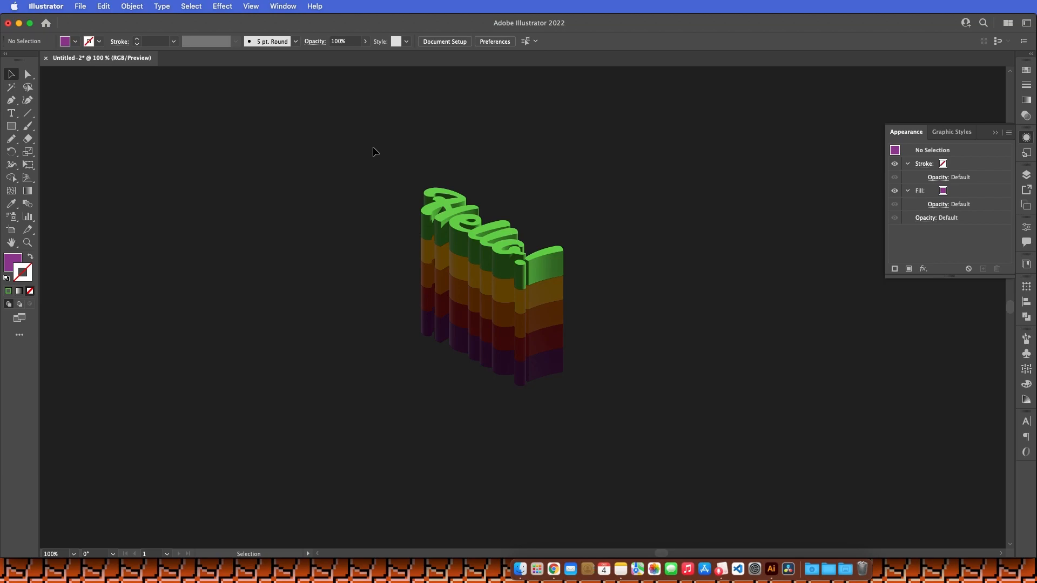
drag(371, 146, 666, 442)
click(396, 255)
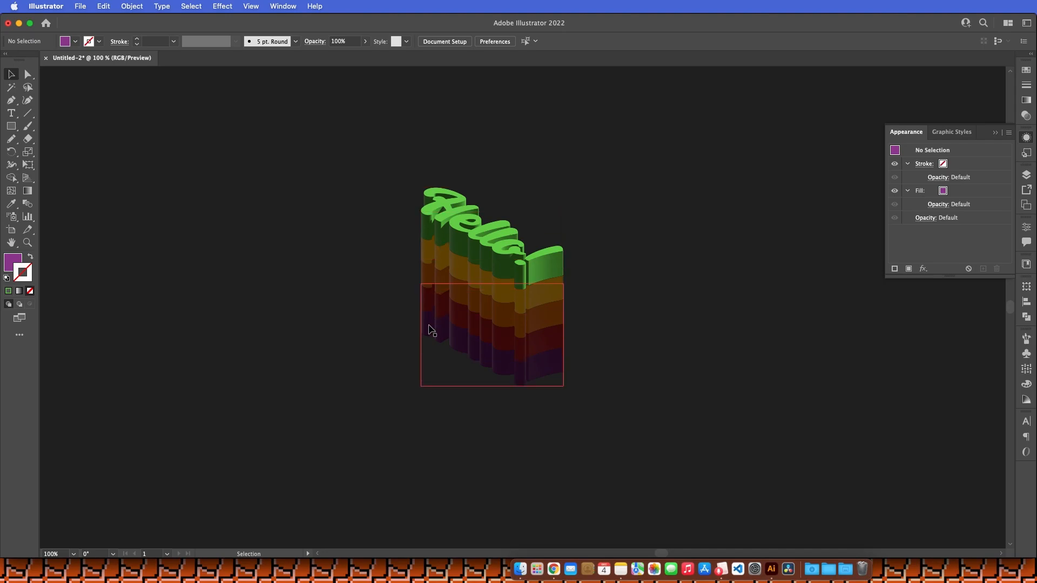